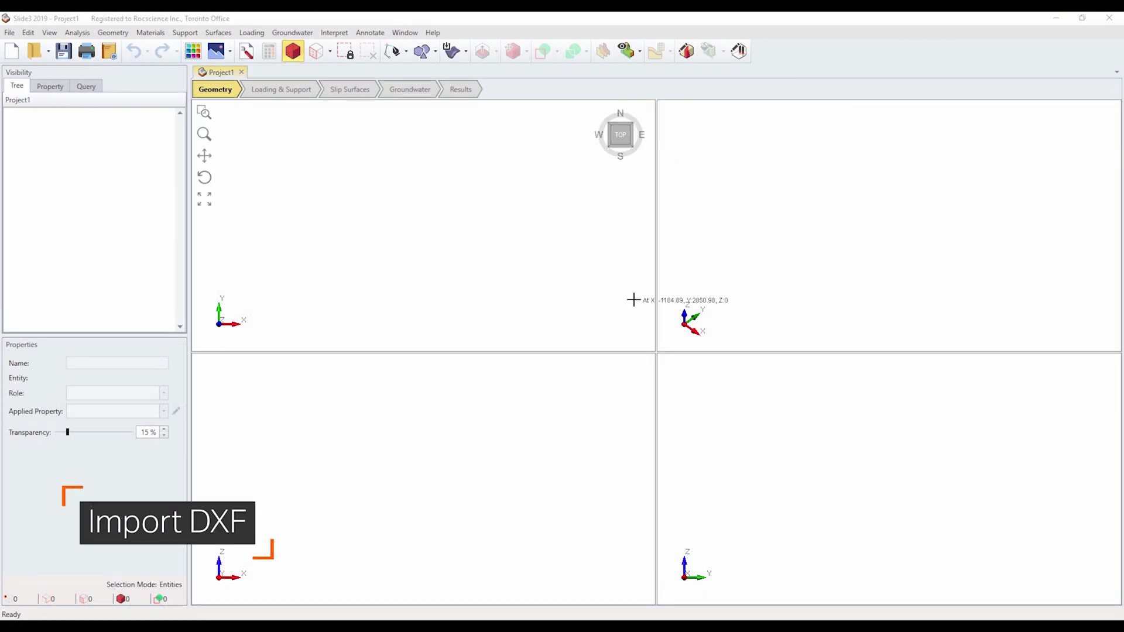
Open the "Open Pit Stability Analysis - starting file" project from its folder within the recent Tutorials folder.
{"action": "left_click", "coordinate": [10, 33]}
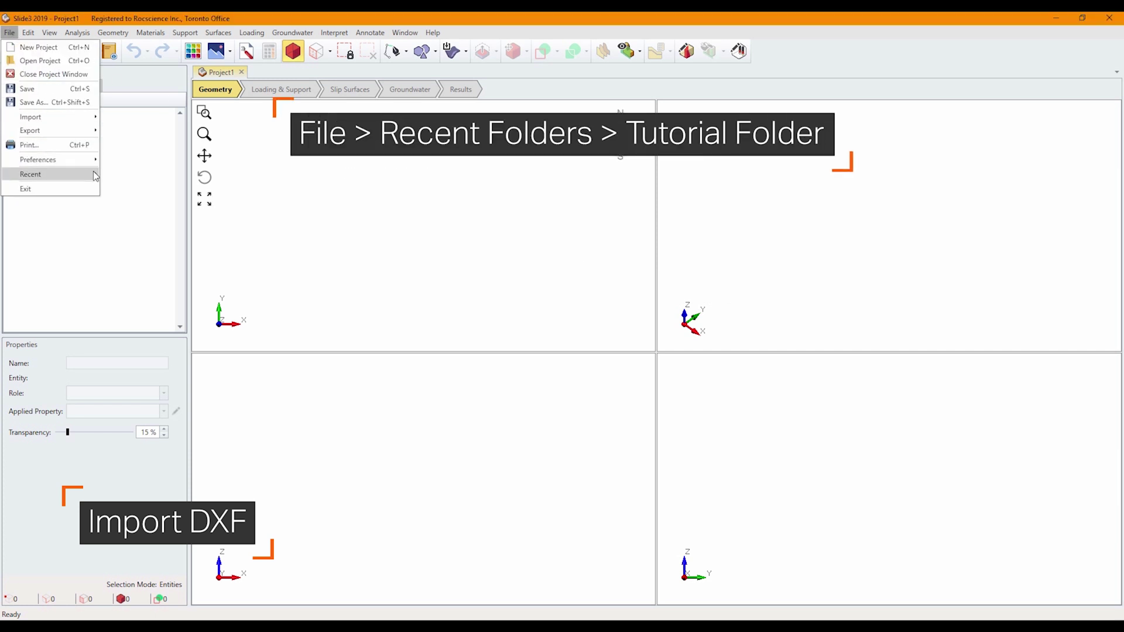
{"action": "mouse_move", "coordinate": [95, 175]}
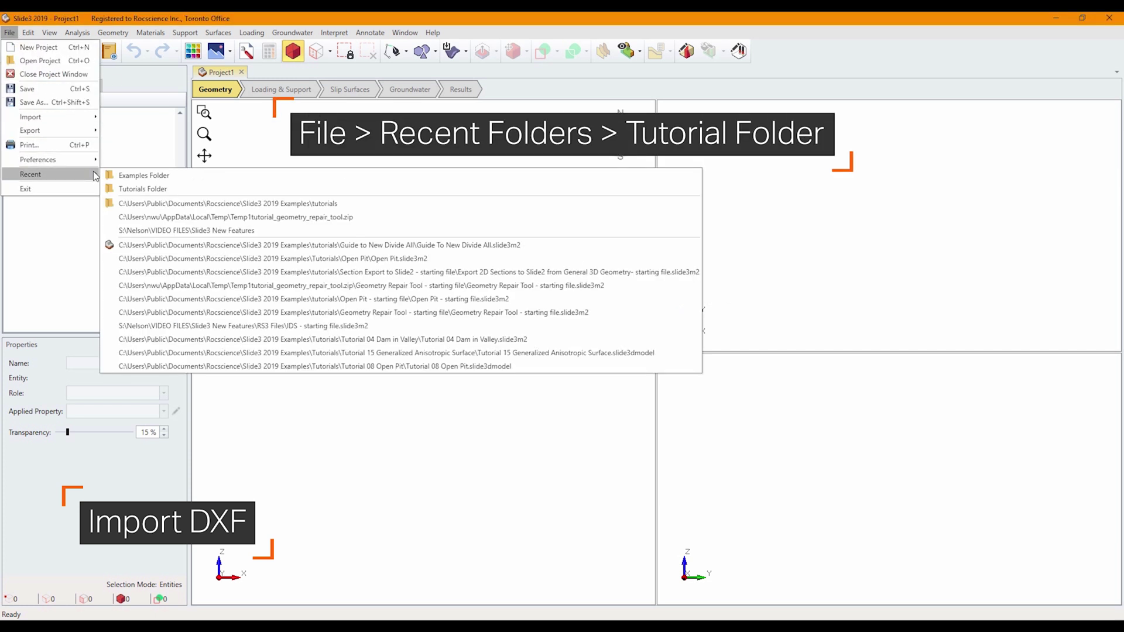
{"action": "left_click", "coordinate": [145, 189]}
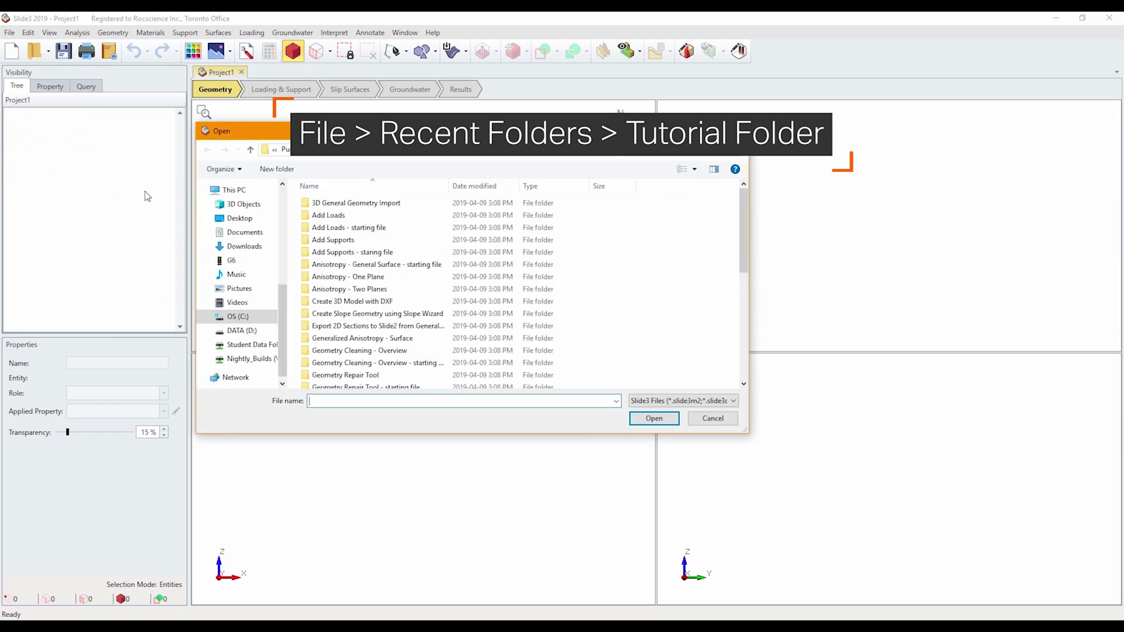
{"action": "scroll", "coordinate": [491, 284], "scroll_direction": "down", "scroll_amount": 5}
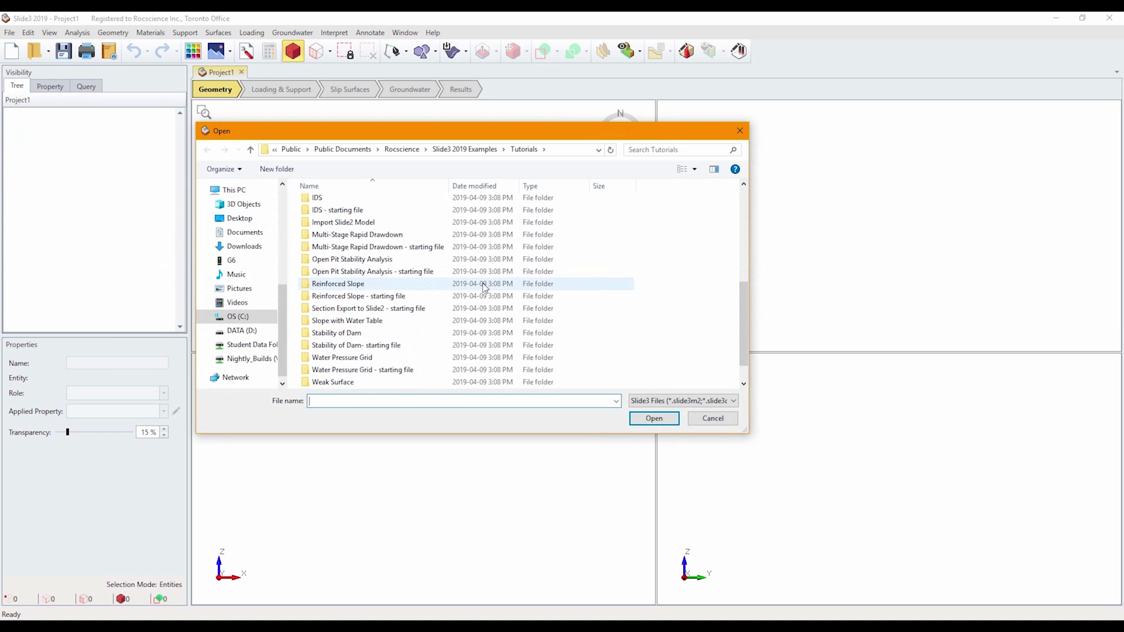
{"action": "double_click", "coordinate": [421, 273]}
{"action": "left_click", "coordinate": [408, 205]}
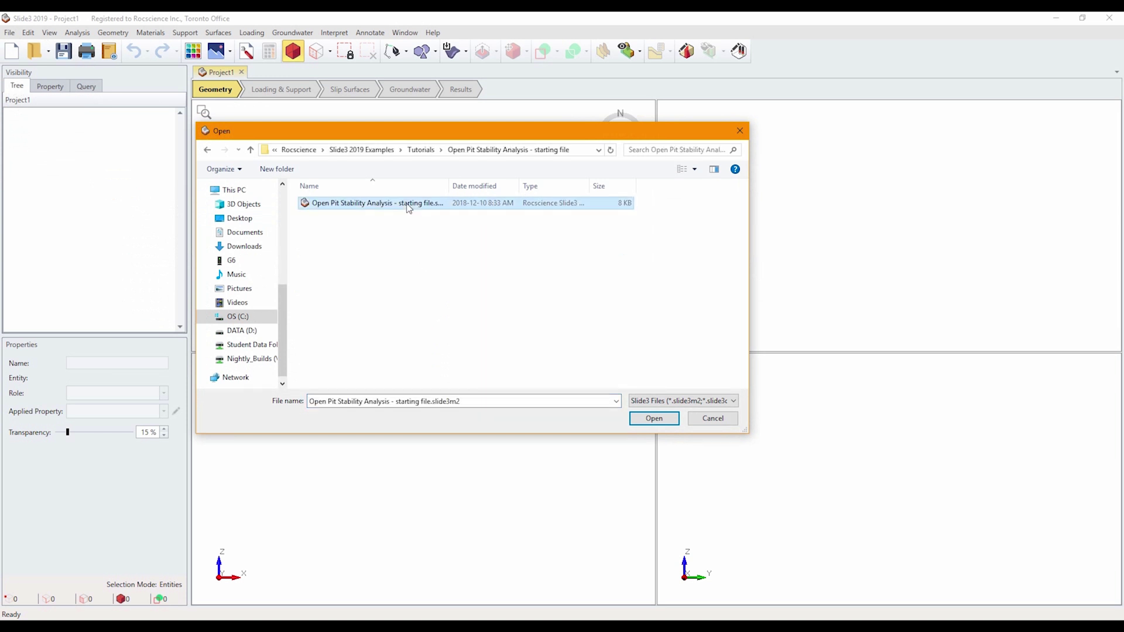
{"action": "double_click", "coordinate": [409, 206]}
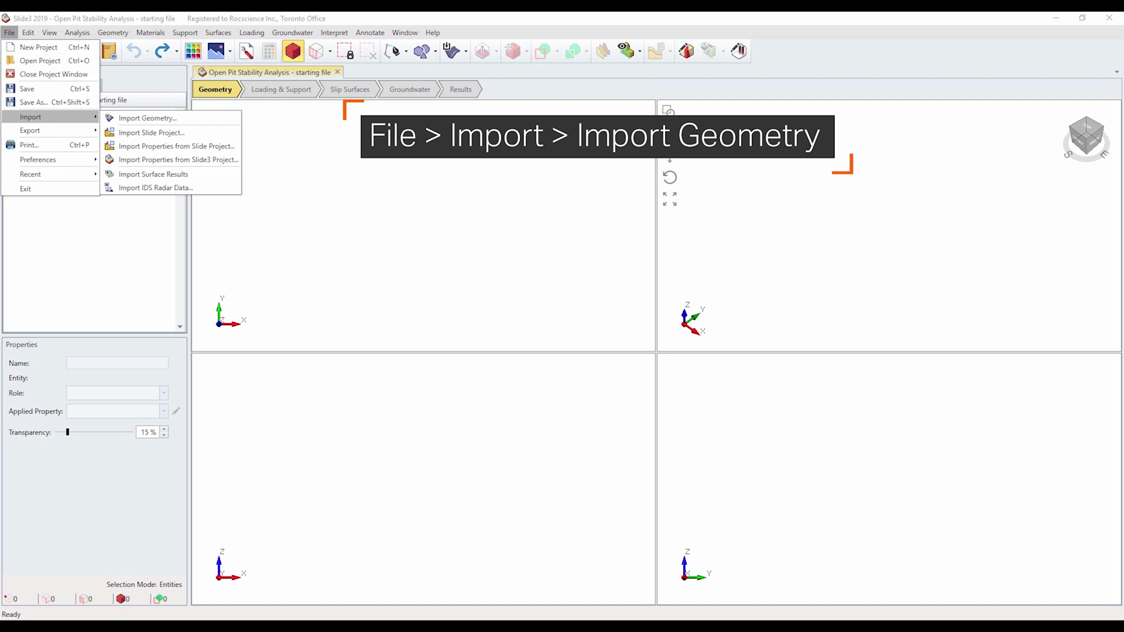
Import the Open Pit Geometry STL file with Surface usage, including its whole mesh and accepting the geometry without repairs.
{"action": "key", "text": "g"}
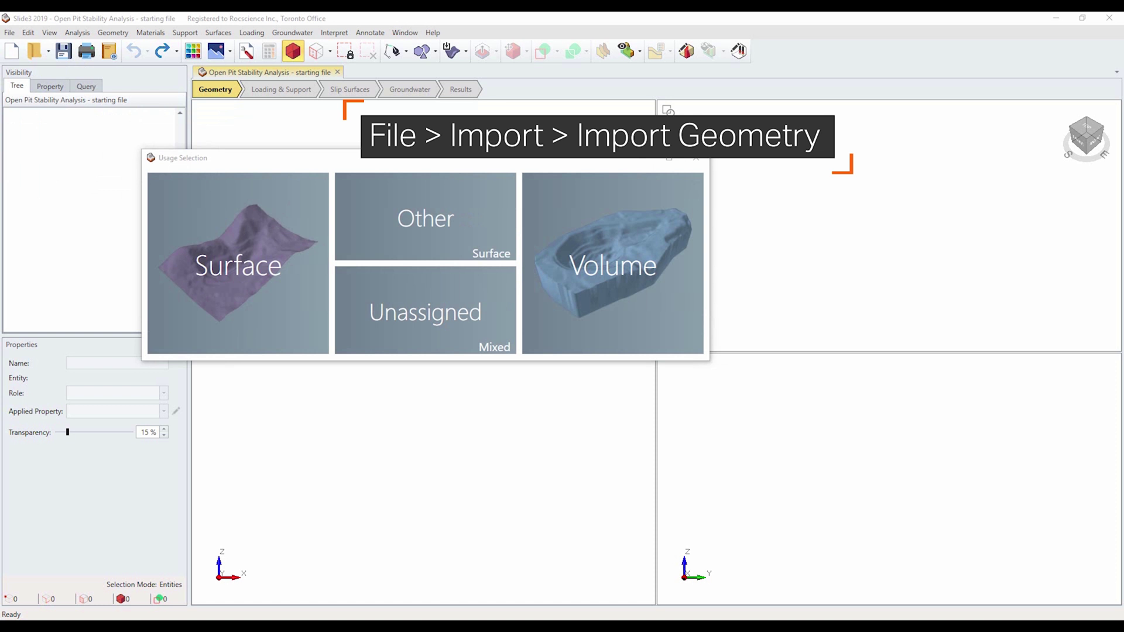
{"action": "left_click", "coordinate": [238, 264]}
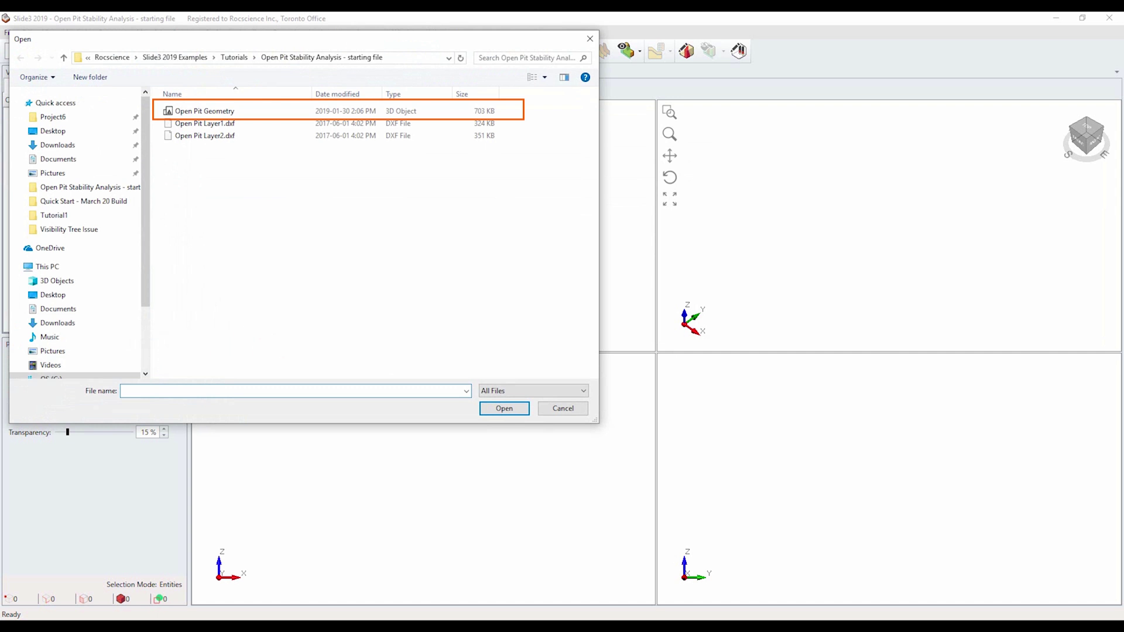
{"action": "double_click", "coordinate": [204, 111]}
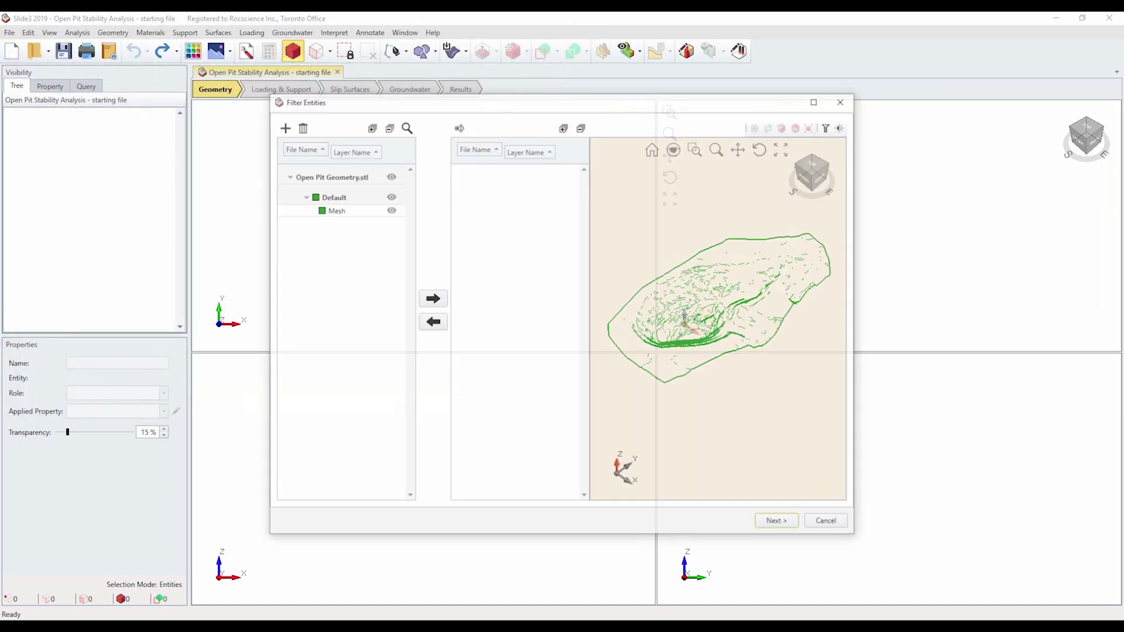
{"action": "left_click", "coordinate": [330, 176]}
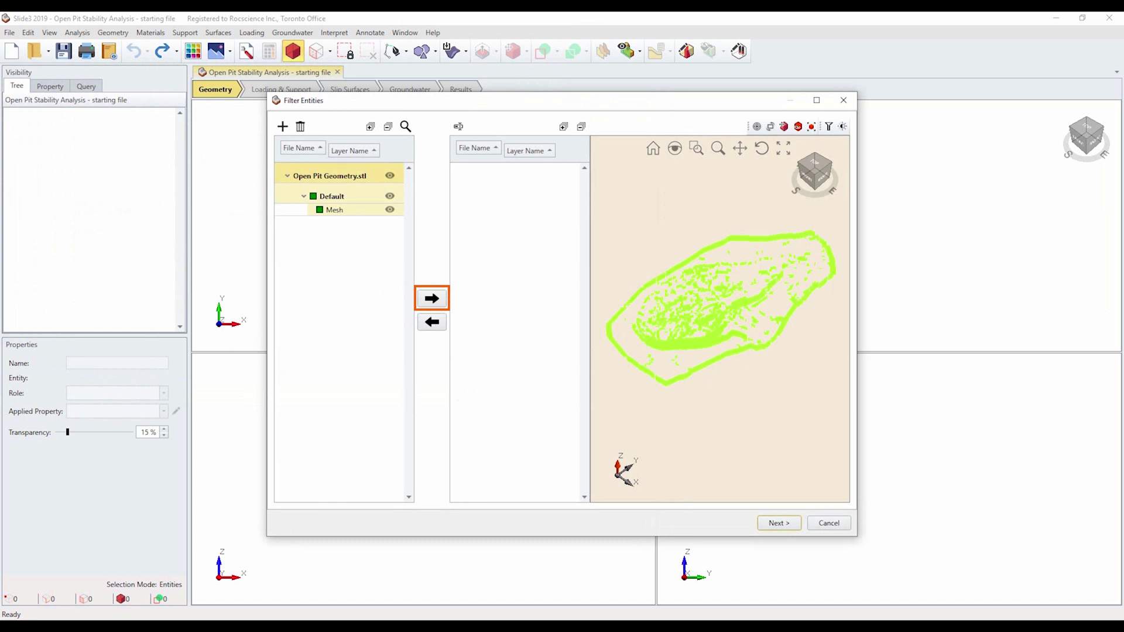
{"action": "left_click", "coordinate": [431, 298]}
{"action": "left_click", "coordinate": [778, 523]}
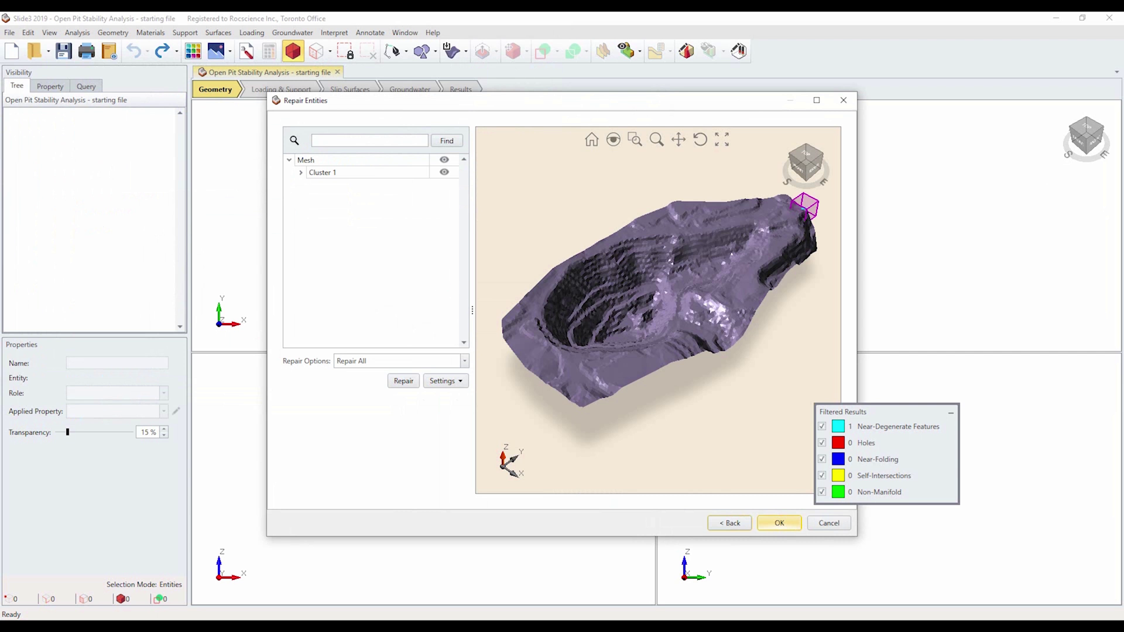
{"action": "left_click", "coordinate": [779, 523]}
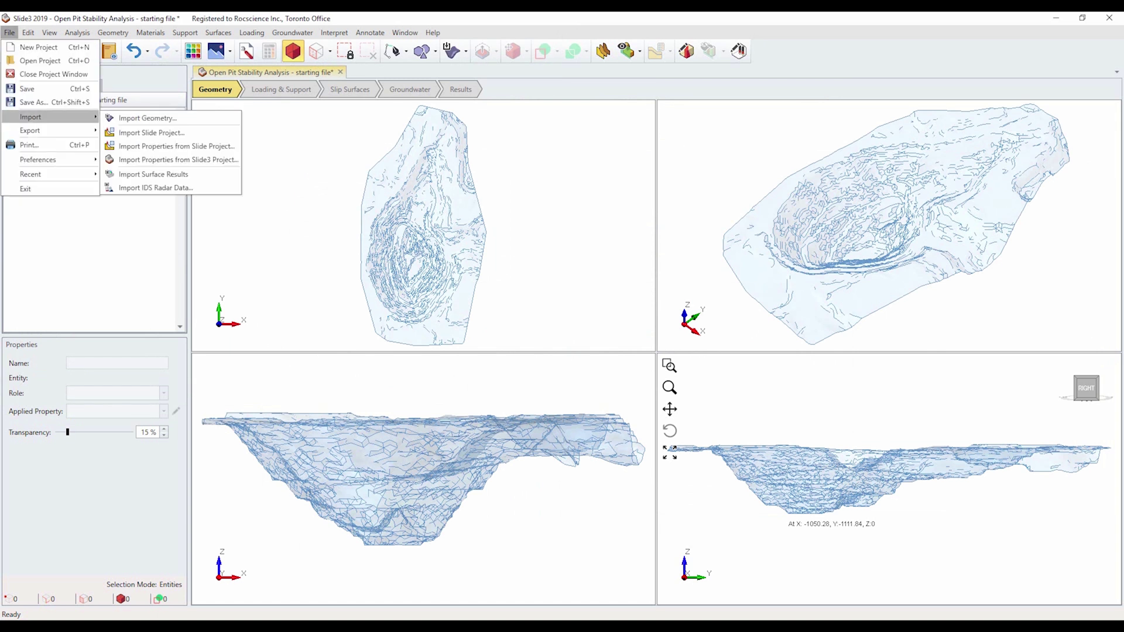
Import Open Pit Layer1.dxf and Open Pit Layer2.dxf together, including both meshes and accepting them without repairs.
{"action": "key", "text": "Return"}
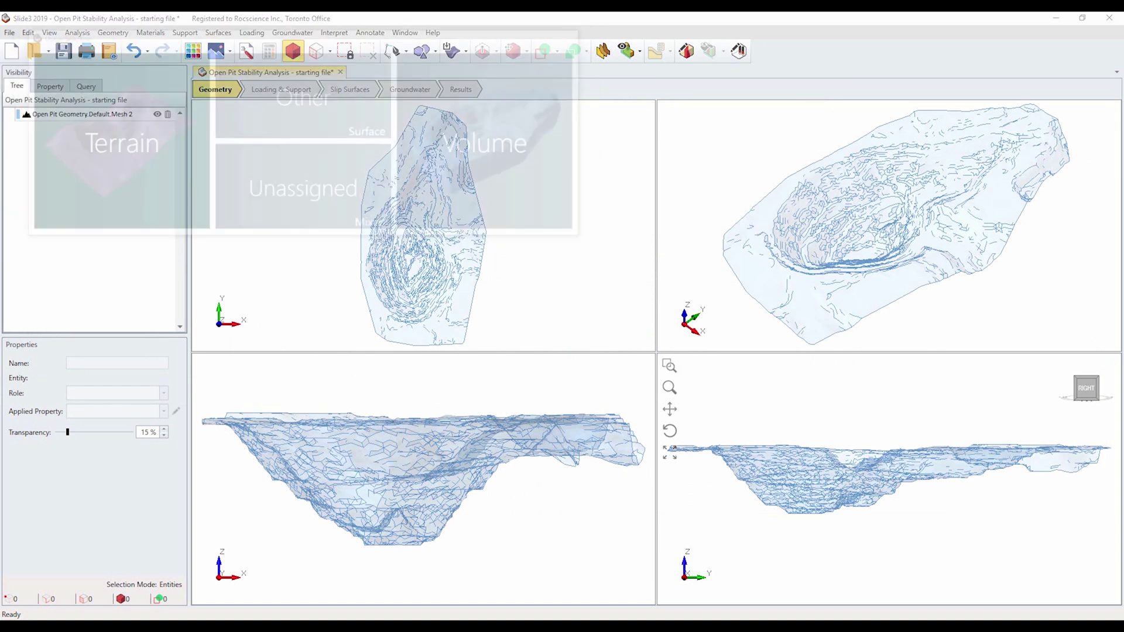
{"action": "left_click", "coordinate": [200, 119]}
{"action": "left_click", "coordinate": [200, 131], "text": "ctrl"}
{"action": "key", "text": "Return"}
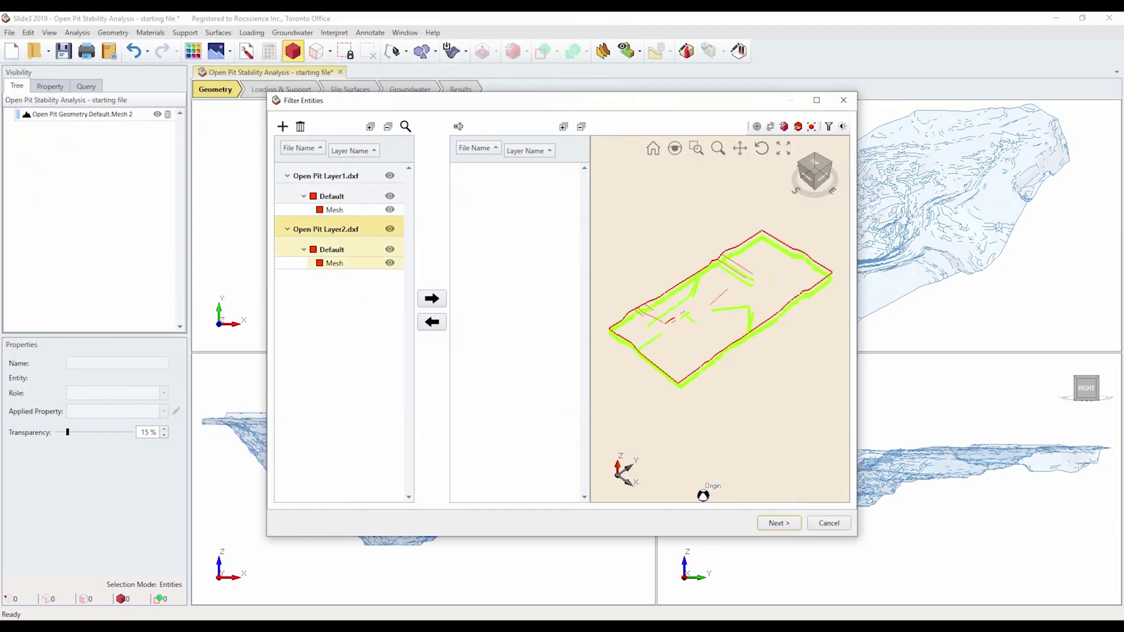
{"action": "left_click", "coordinate": [325, 176], "text": "ctrl"}
{"action": "left_click", "coordinate": [432, 299]}
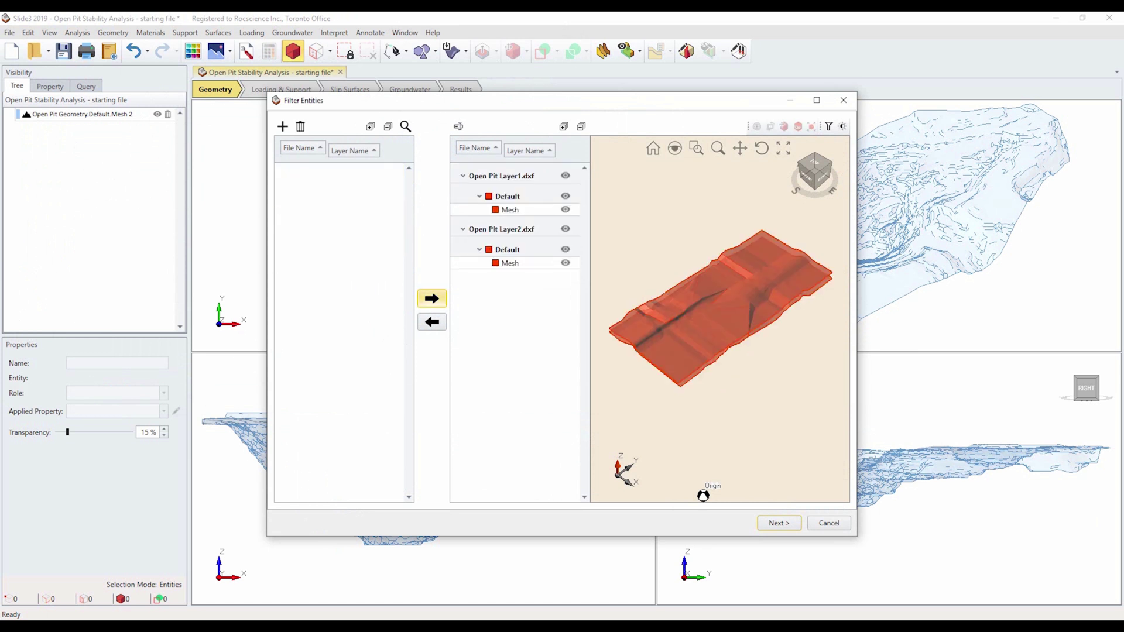
{"action": "left_click", "coordinate": [778, 523]}
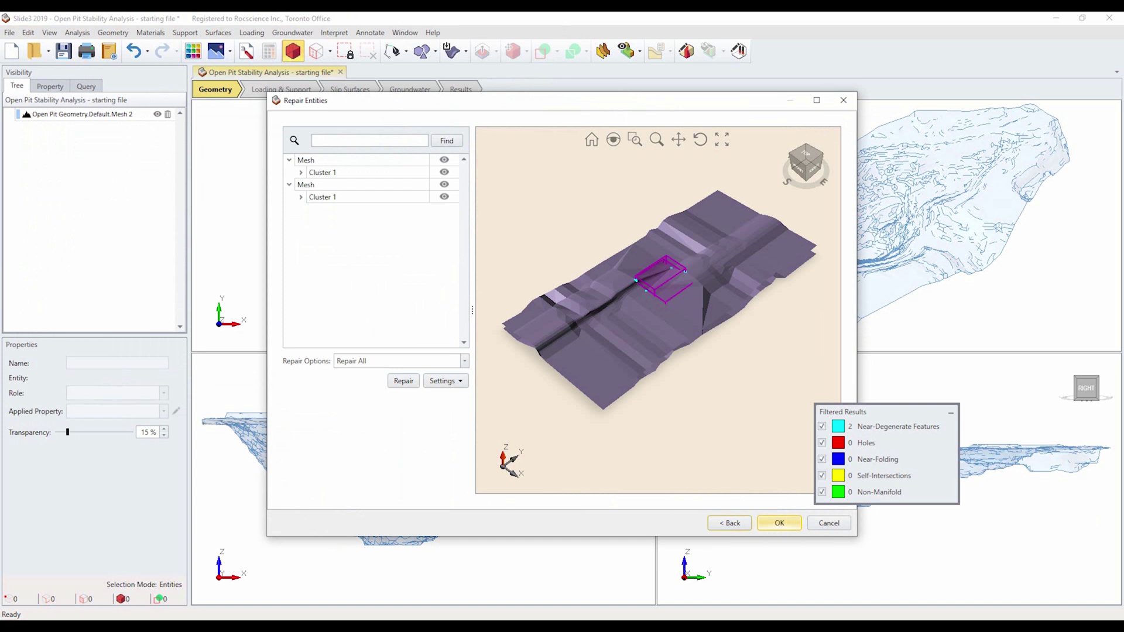
{"action": "left_click", "coordinate": [778, 522]}
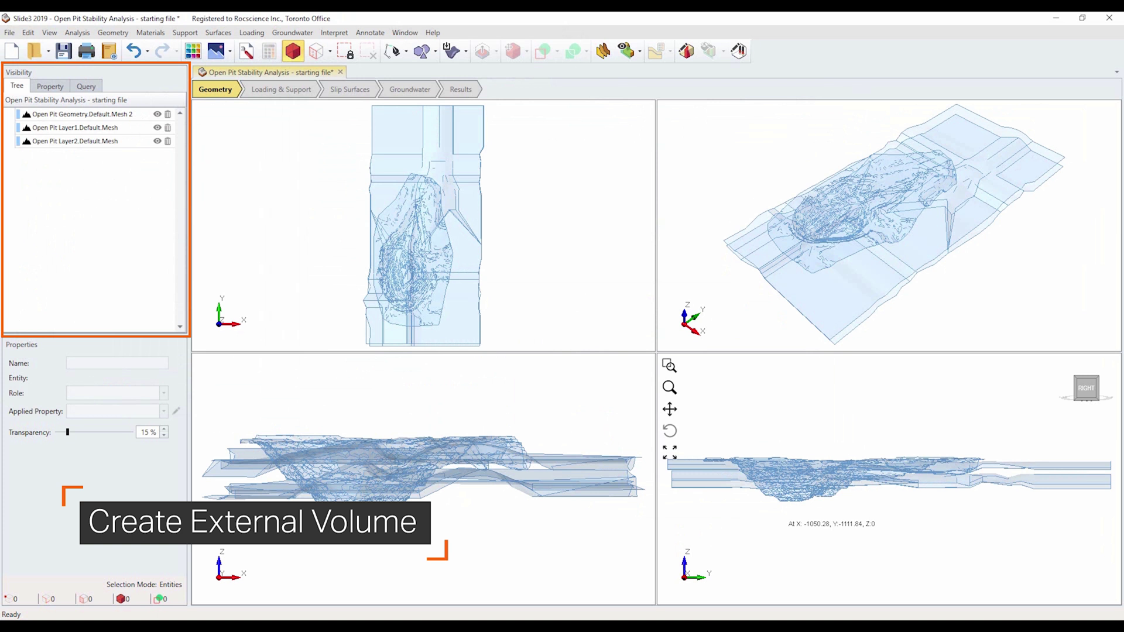
Create an external volume from the open pit surface with elevation 5032 below it, and divide all geometry at Default quality.
{"action": "left_click", "coordinate": [82, 114]}
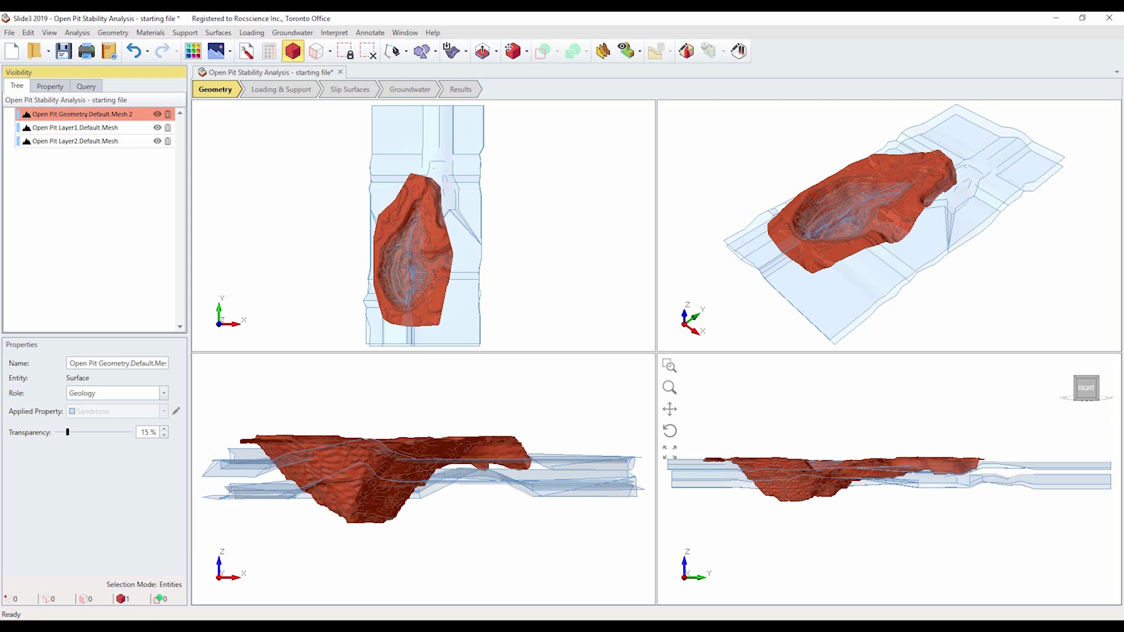
{"action": "left_click", "coordinate": [113, 32]}
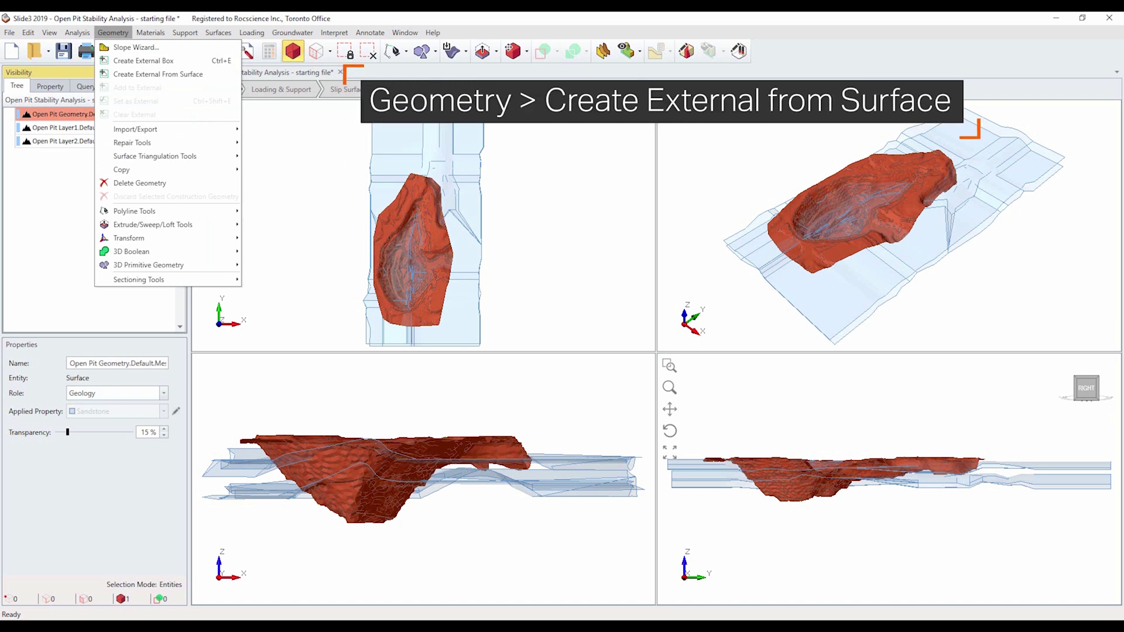
{"action": "left_click", "coordinate": [158, 74]}
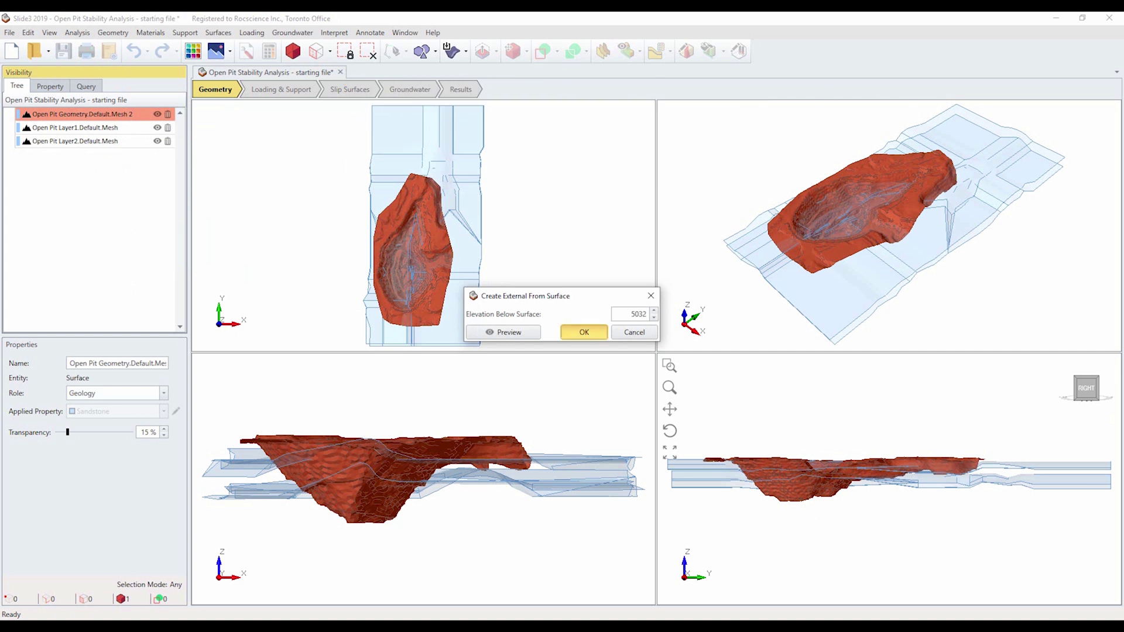
{"action": "key", "text": "Return"}
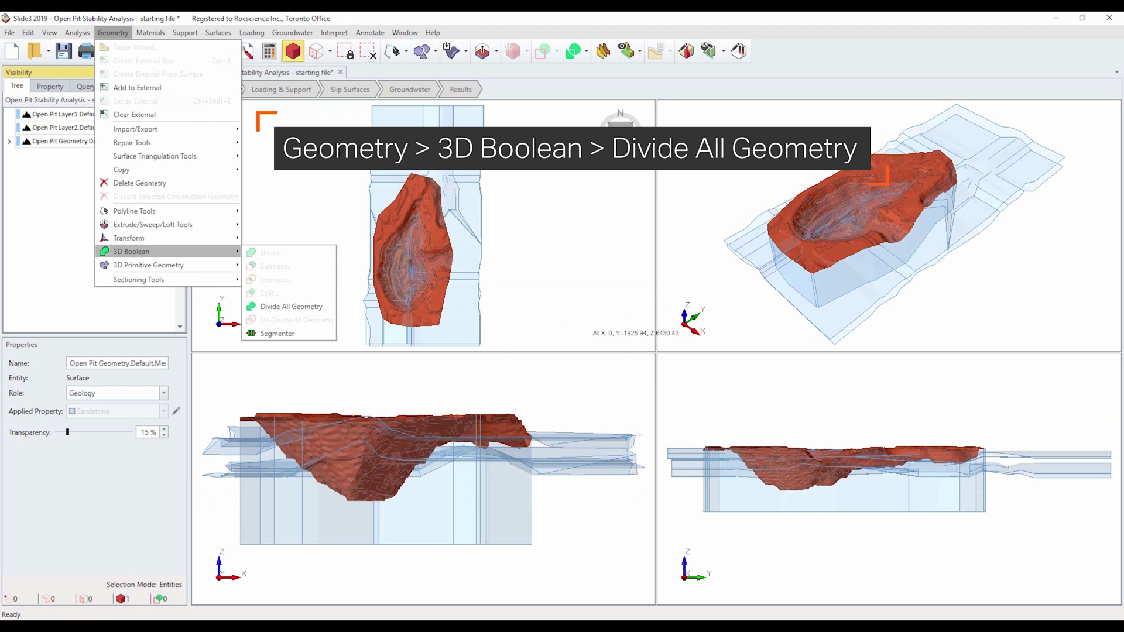
{"action": "left_click", "coordinate": [291, 306]}
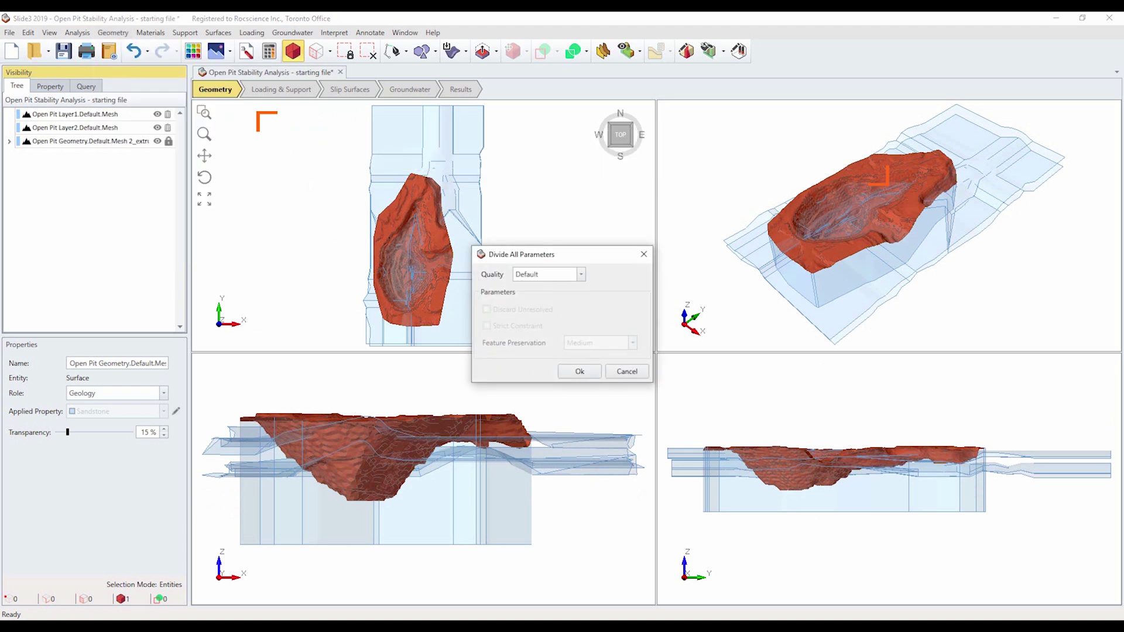
{"action": "key", "text": "Return"}
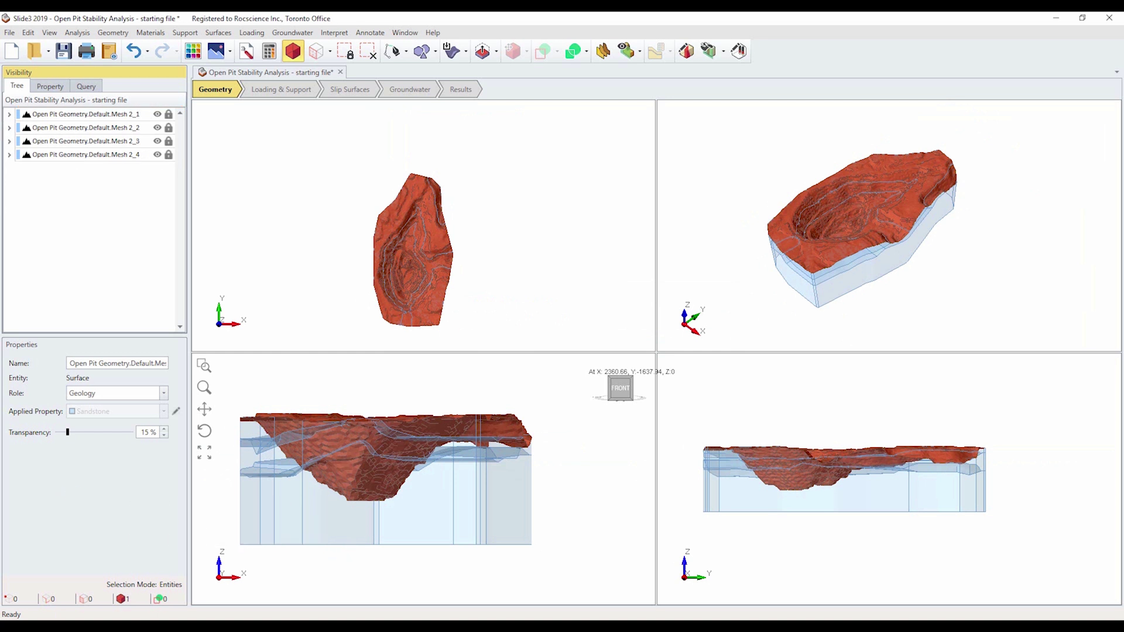
Assign the Limestone material to the two upper volumes, Open Pit Geometry.Default.Mesh 2_4 and Mesh 2_3.
{"action": "left_click", "coordinate": [85, 154]}
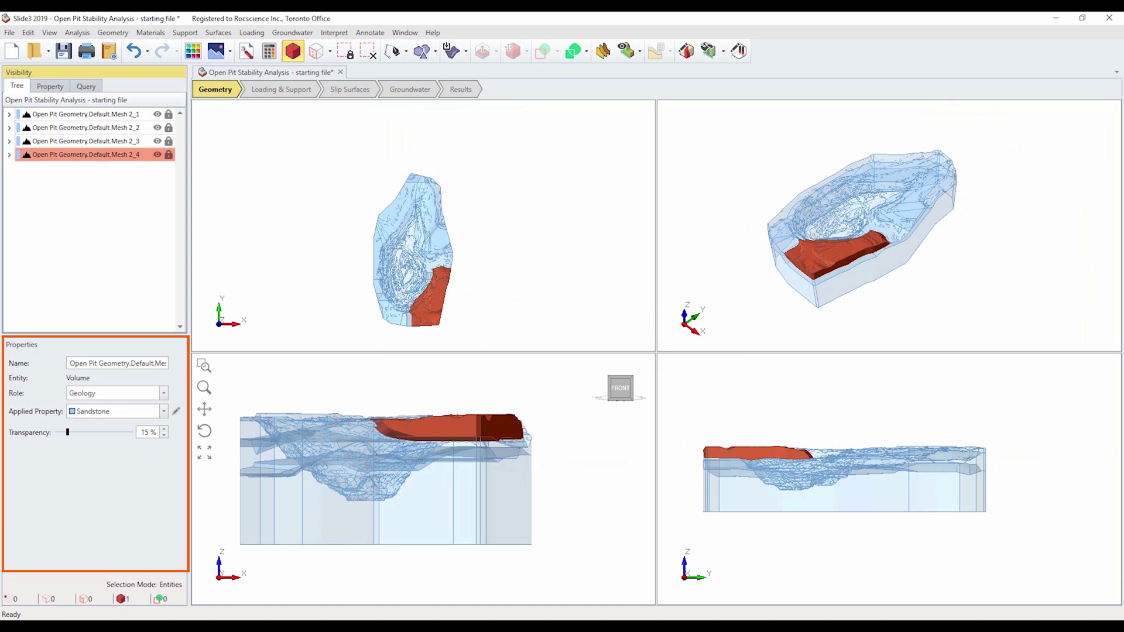
{"action": "left_click", "coordinate": [163, 411]}
{"action": "left_click", "coordinate": [92, 450]}
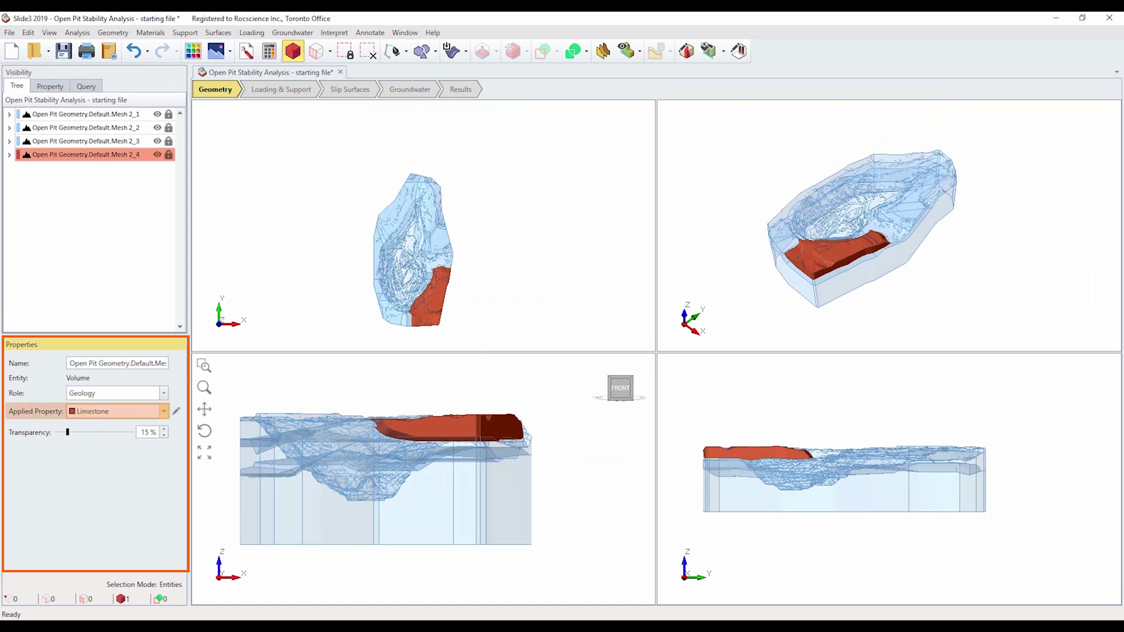
{"action": "left_click", "coordinate": [86, 141]}
{"action": "left_click", "coordinate": [163, 411]}
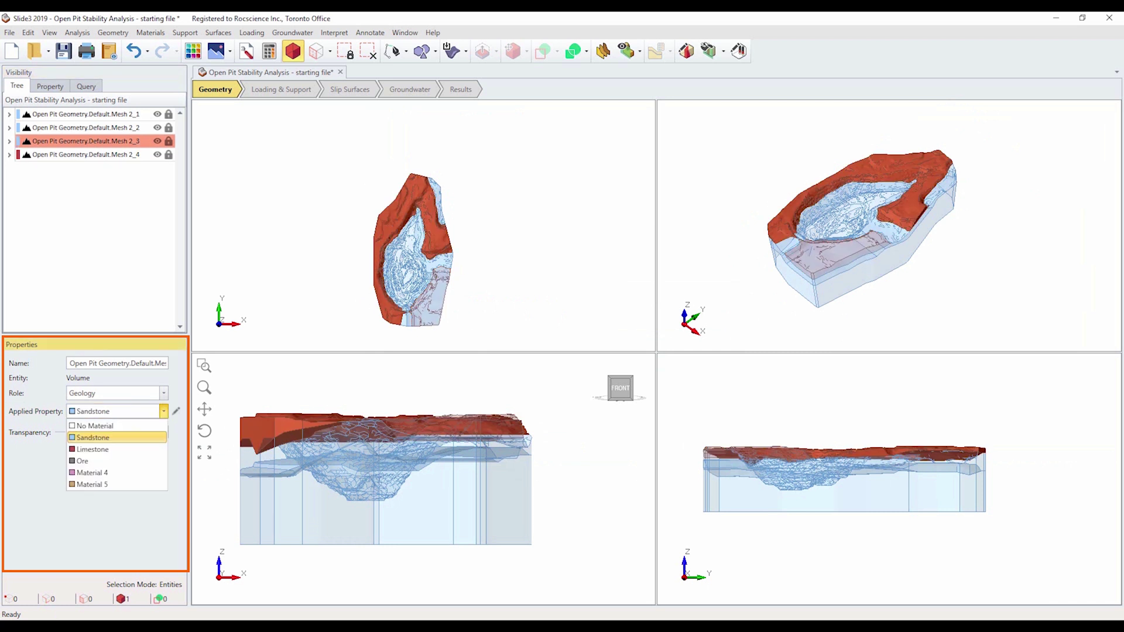
{"action": "left_click", "coordinate": [93, 450]}
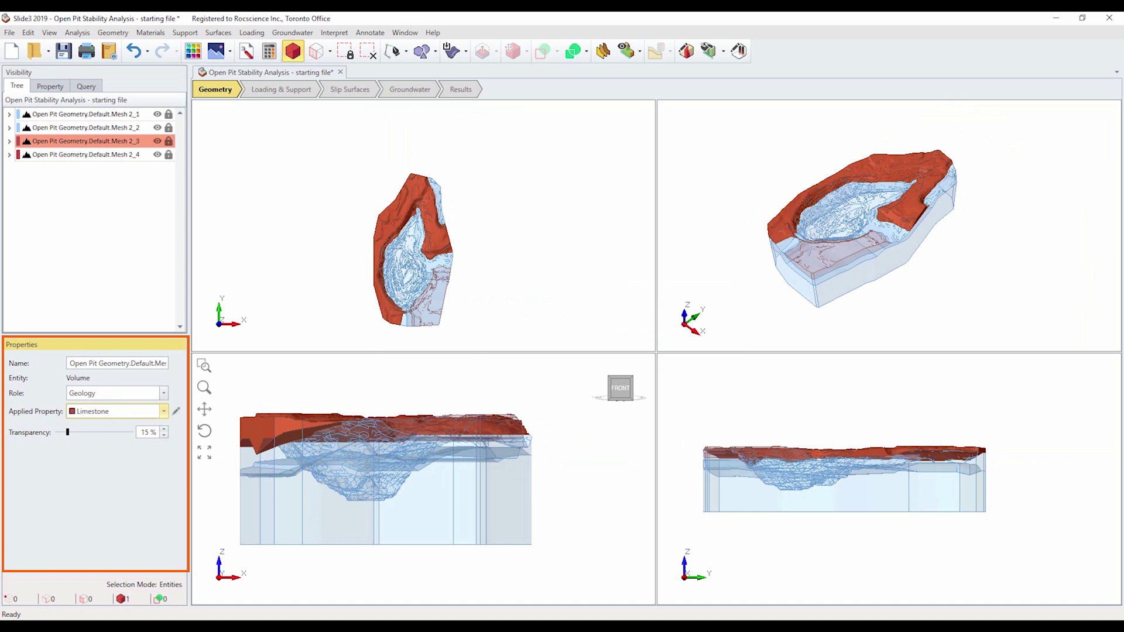
Assign the Ore material to the middle layer volume, Open Pit Geometry.Default.Mesh 2_2.
{"action": "left_click", "coordinate": [86, 127]}
{"action": "left_click", "coordinate": [163, 410]}
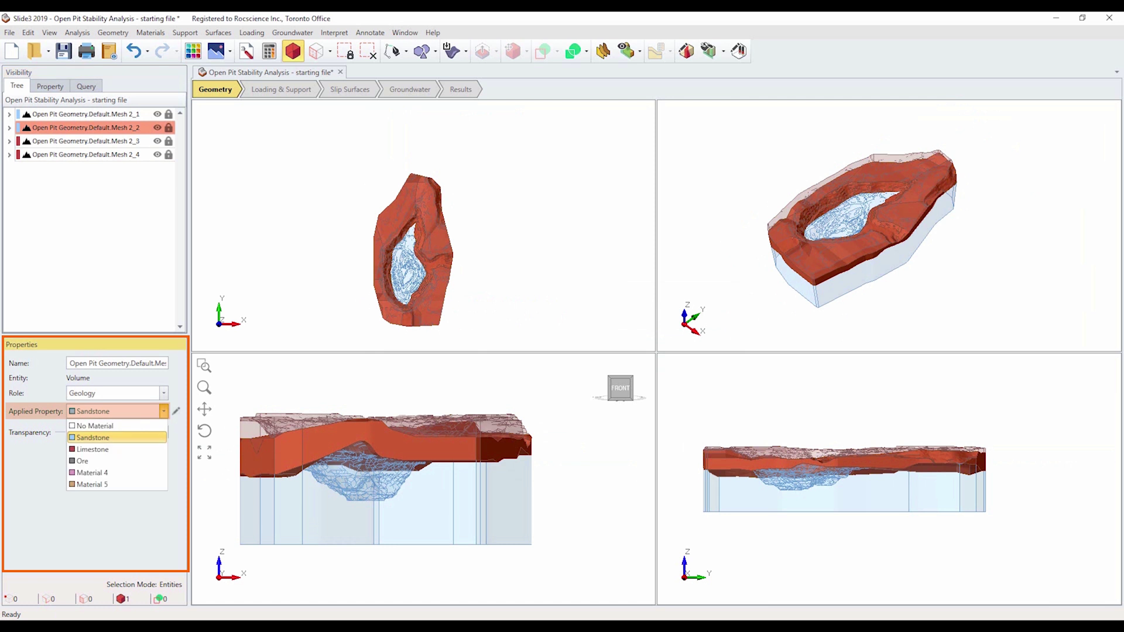
{"action": "left_click", "coordinate": [83, 461]}
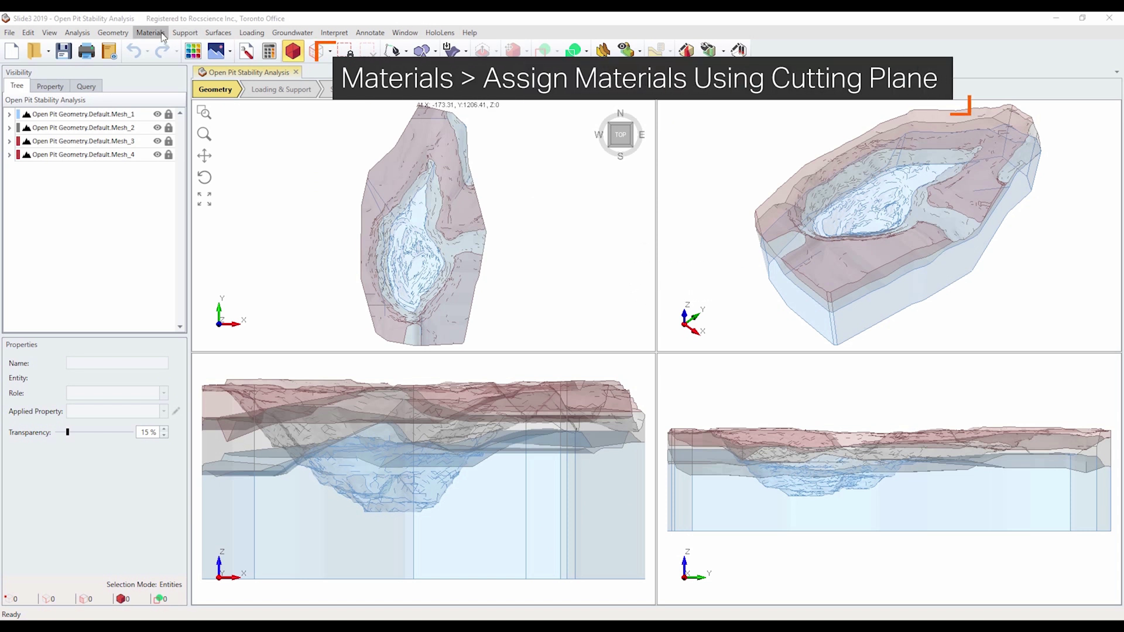
Examine the assigned materials with Assign Materials Using Cutting Plane, shifting the plane through the pit in an enlarged 3D view.
{"action": "left_click", "coordinate": [150, 32]}
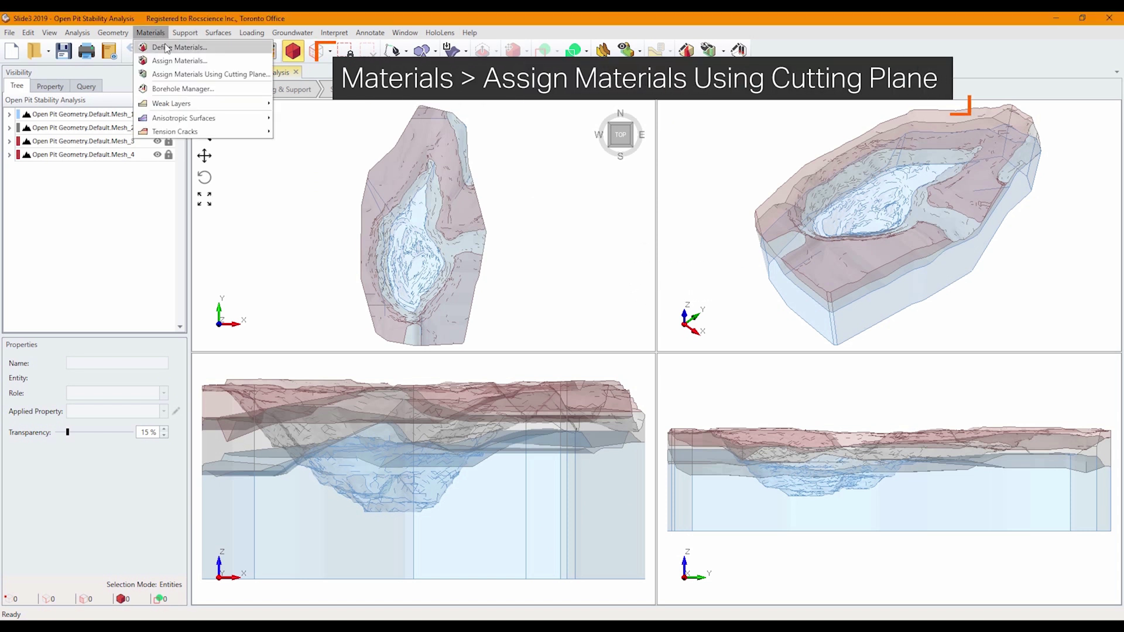
{"action": "left_click", "coordinate": [178, 75]}
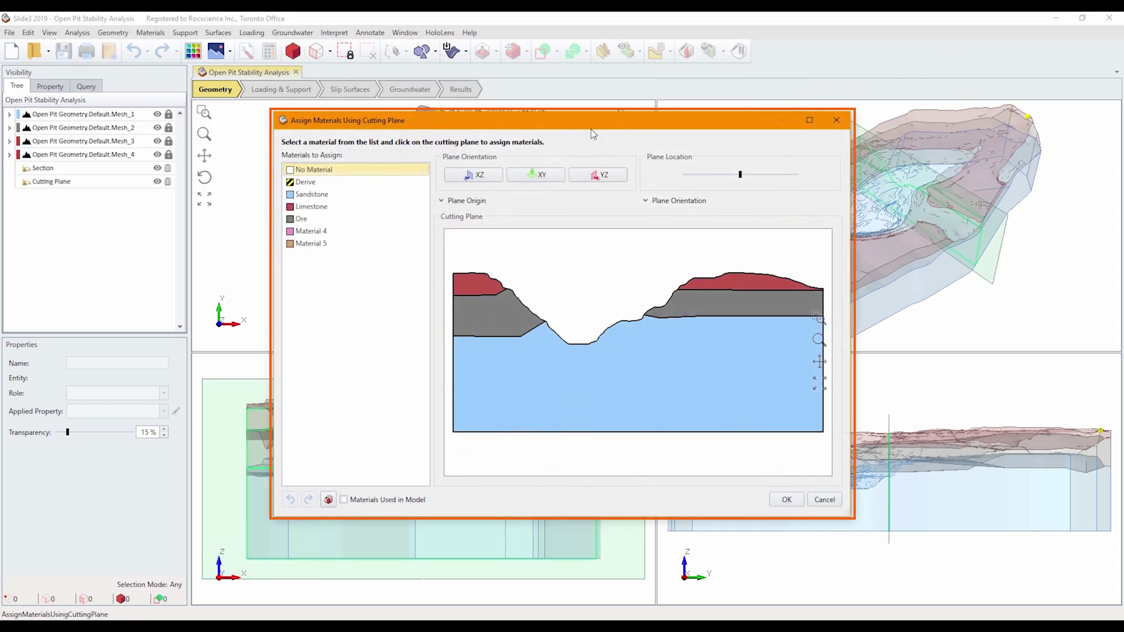
{"action": "left_click_drag", "start_coordinate": [750, 122], "coordinate": [307, 100]}
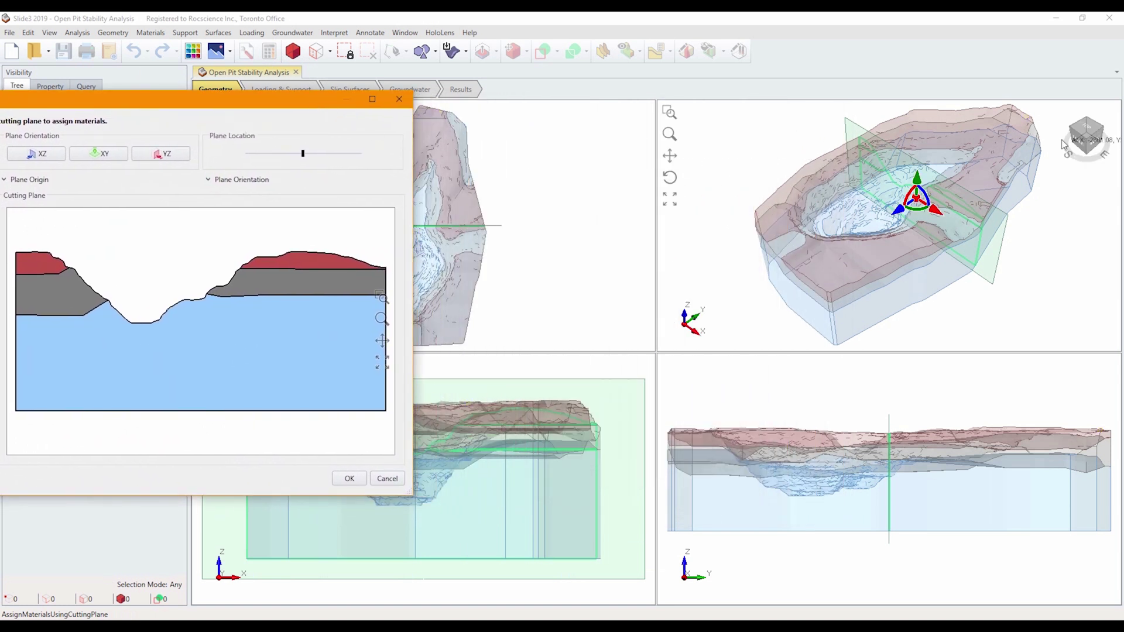
{"action": "double_click", "coordinate": [1041, 208]}
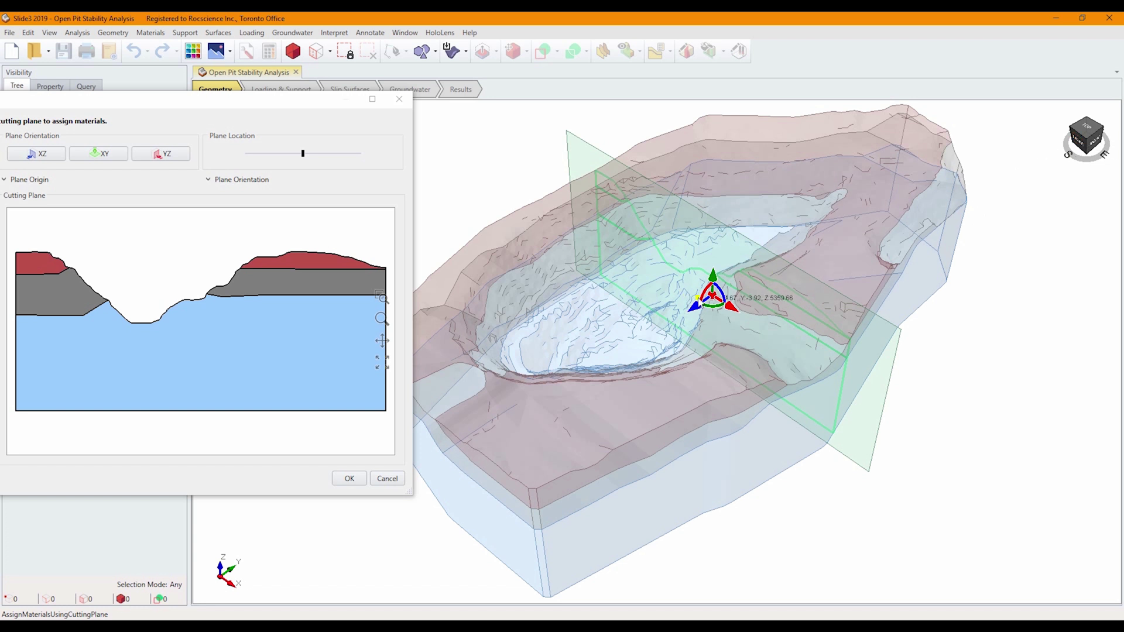
{"action": "left_click_drag", "start_coordinate": [710, 291], "coordinate": [647, 335]}
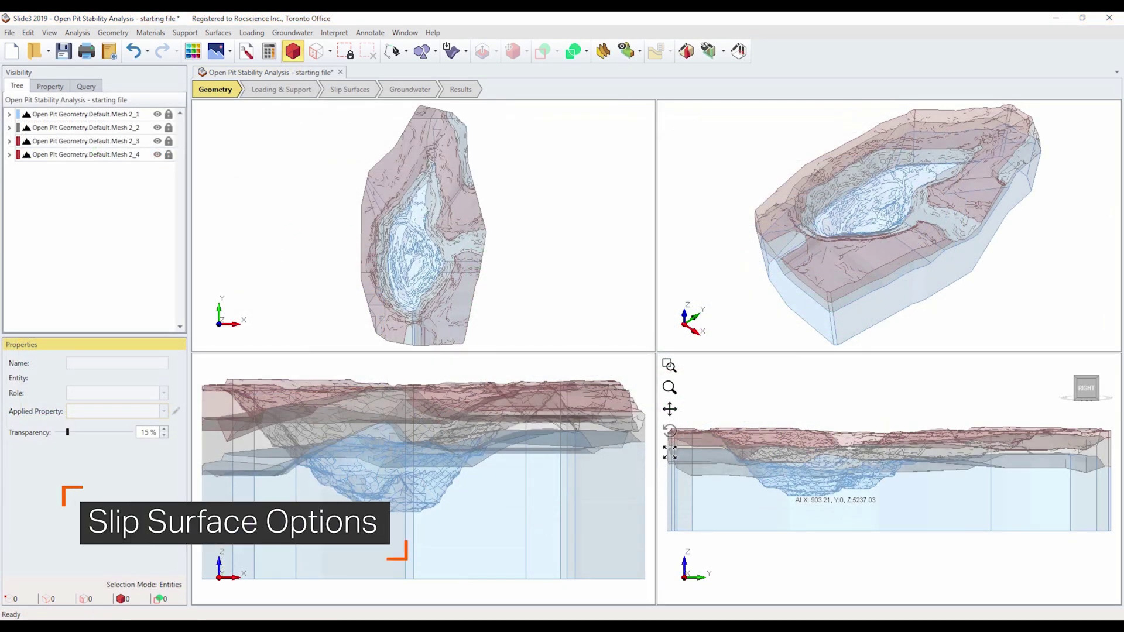
Check the slip surface options, including the Cuckoo Search iteration and nest settings for ellipsoid surfaces, and accept them.
{"action": "left_click", "coordinate": [219, 32]}
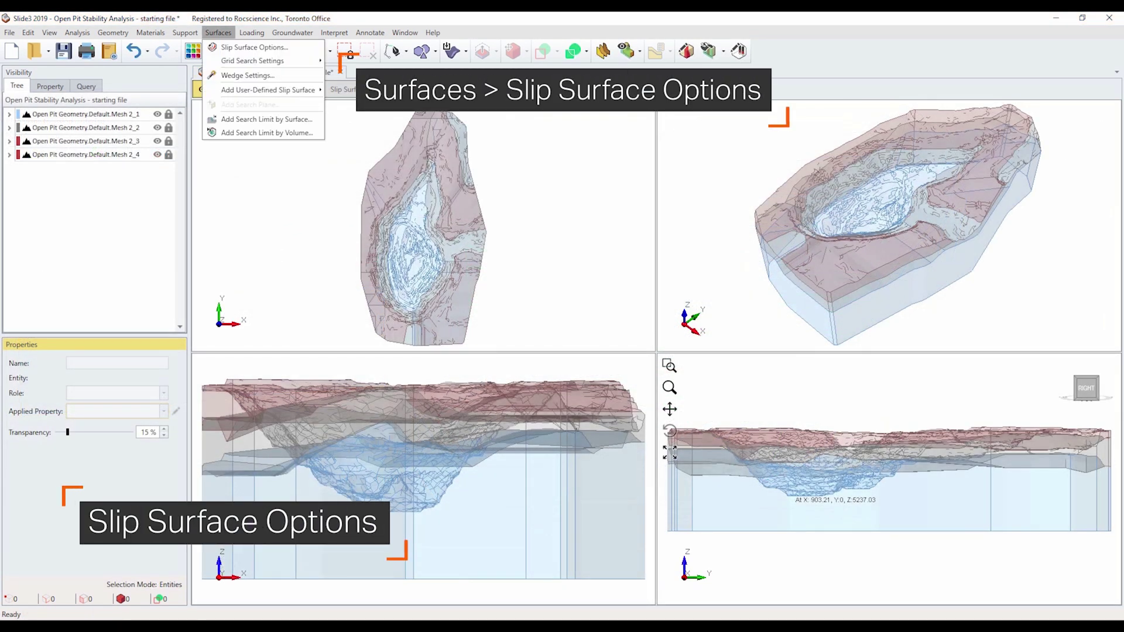
{"action": "left_click", "coordinate": [254, 47]}
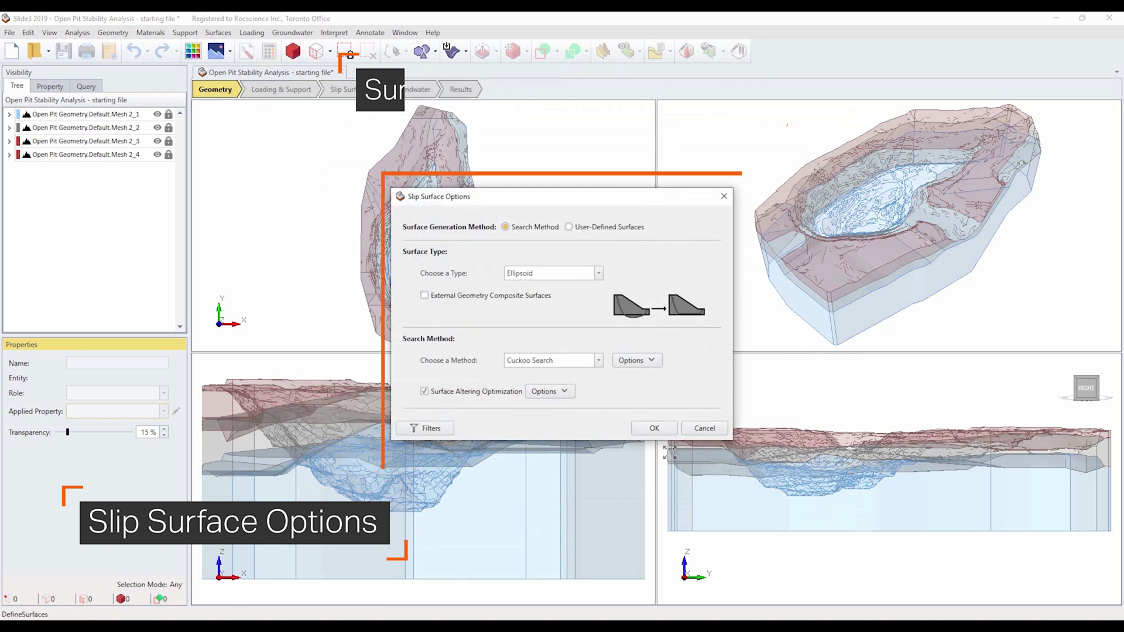
{"action": "left_click", "coordinate": [637, 360]}
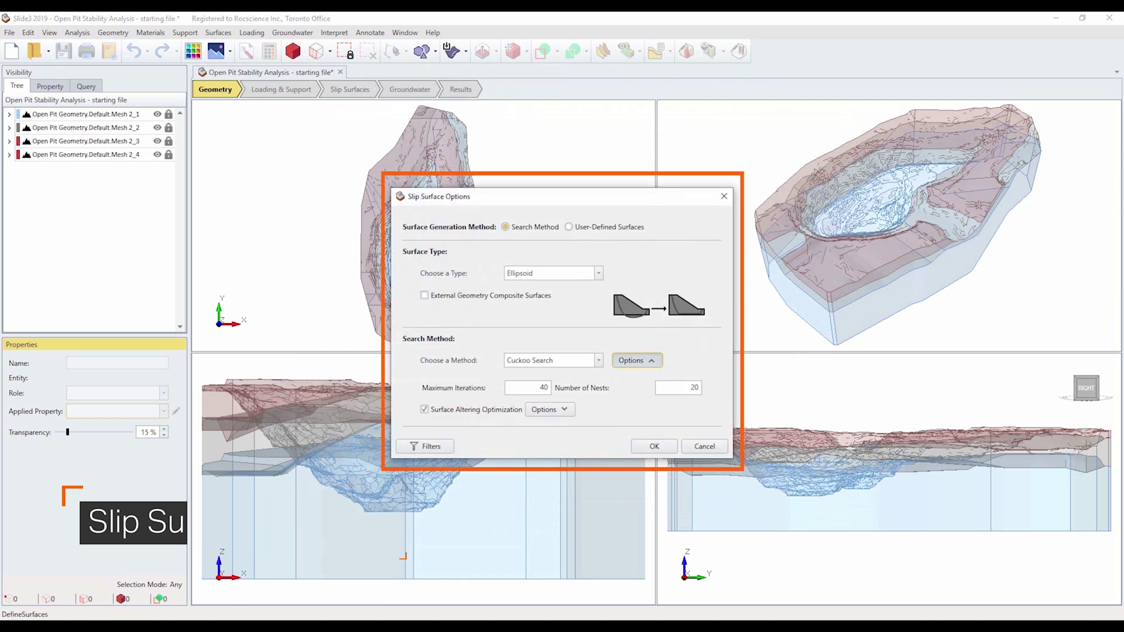
{"action": "left_click", "coordinate": [653, 446]}
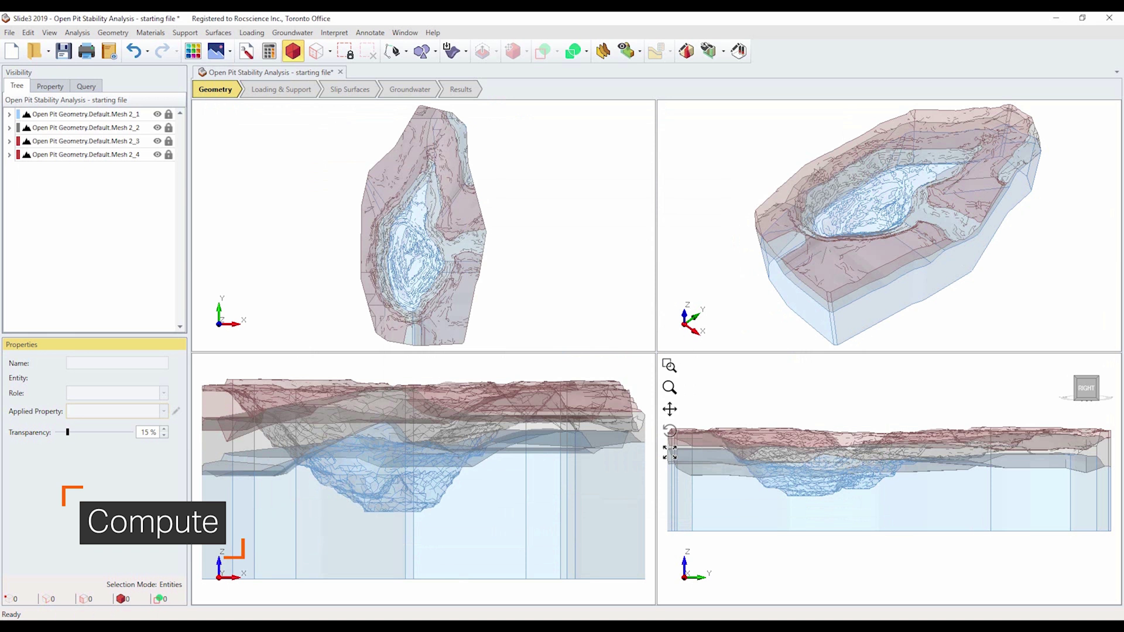
Compute the slope stability analysis and display the GLE results on the open pit model.
{"action": "left_click", "coordinate": [77, 32]}
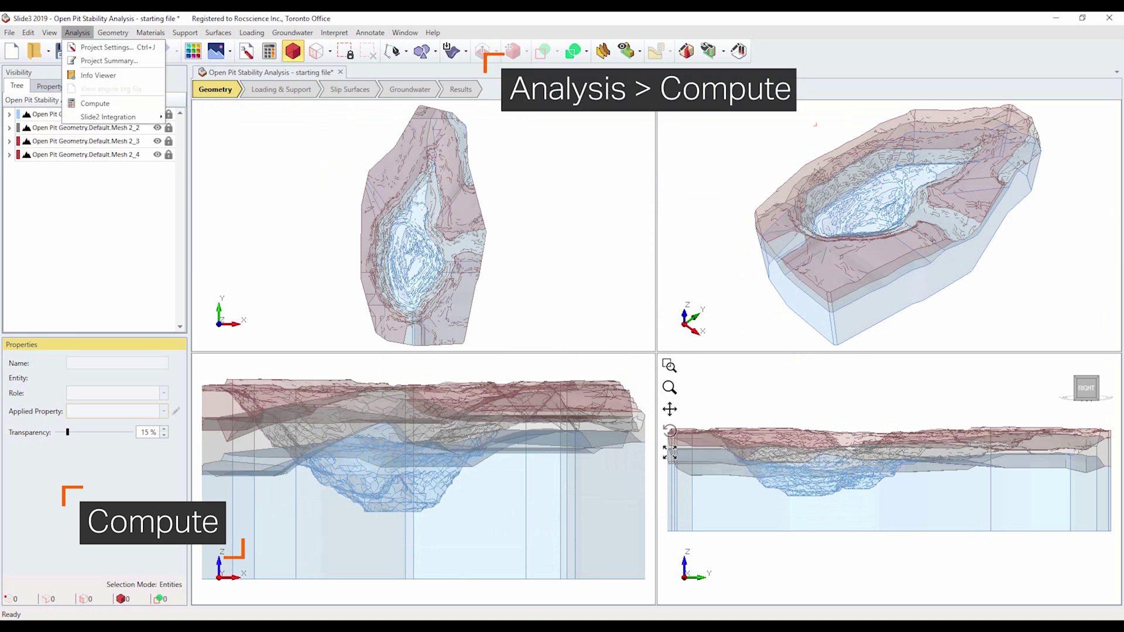
{"action": "left_click", "coordinate": [94, 103]}
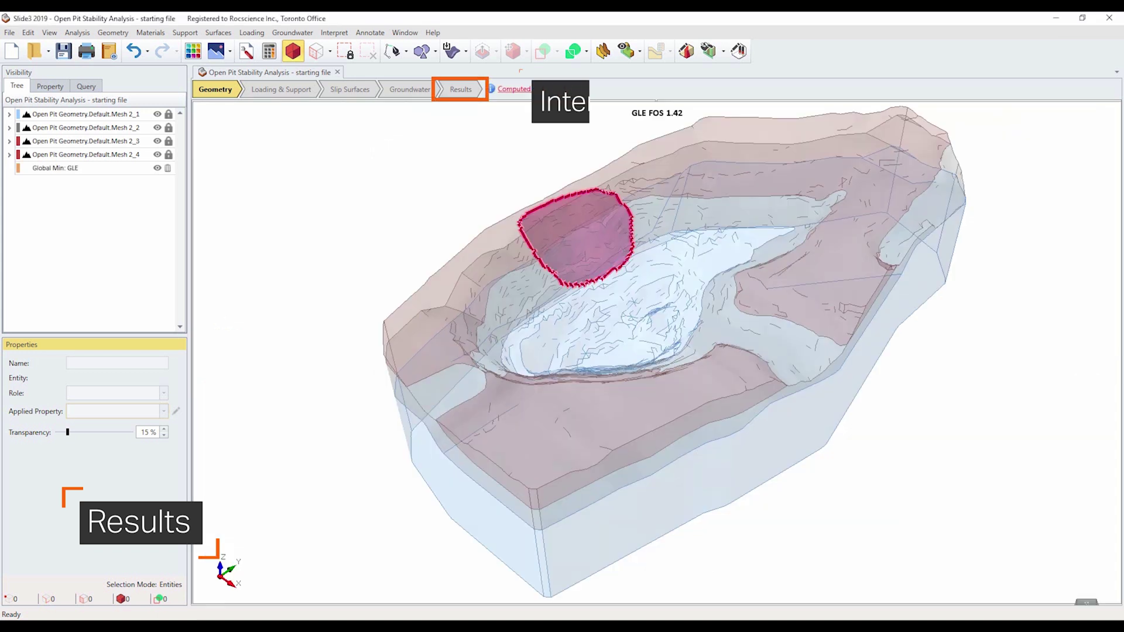
{"action": "key", "text": "alt+i"}
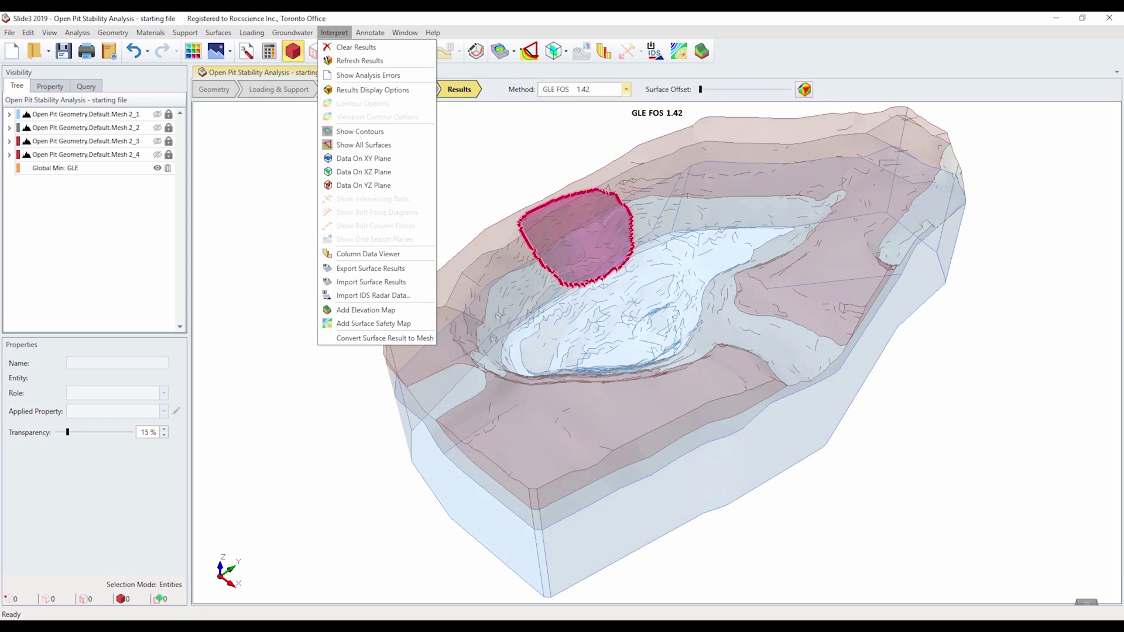
{"action": "key", "text": "c"}
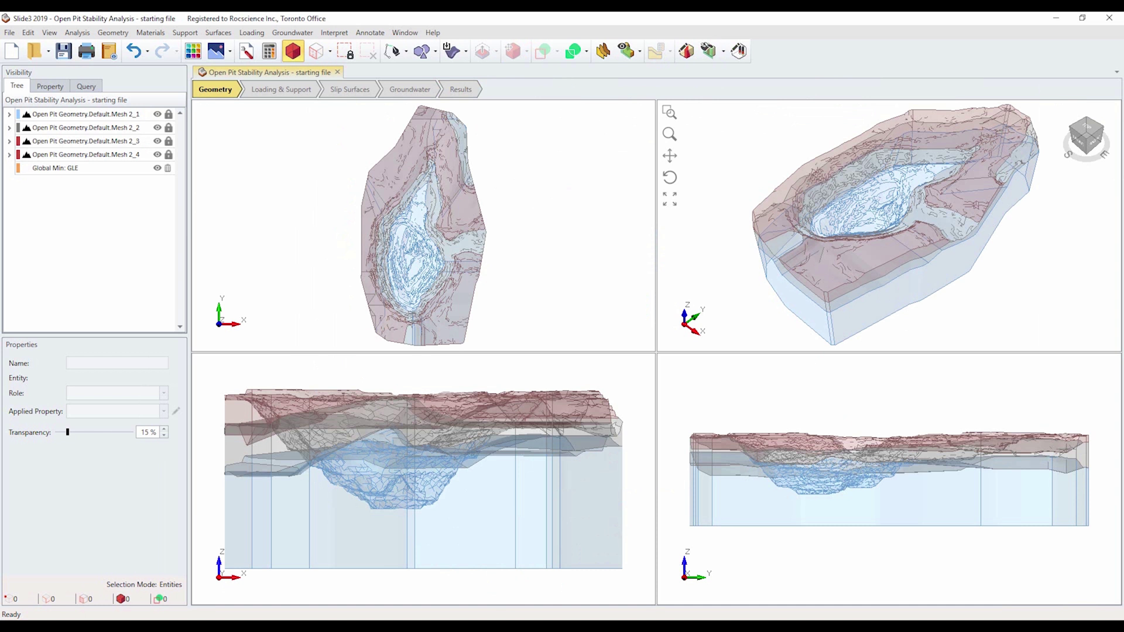
Set the Cuckoo Search number of nests to 50 in the slip surface options.
{"action": "key", "text": "alt+u"}
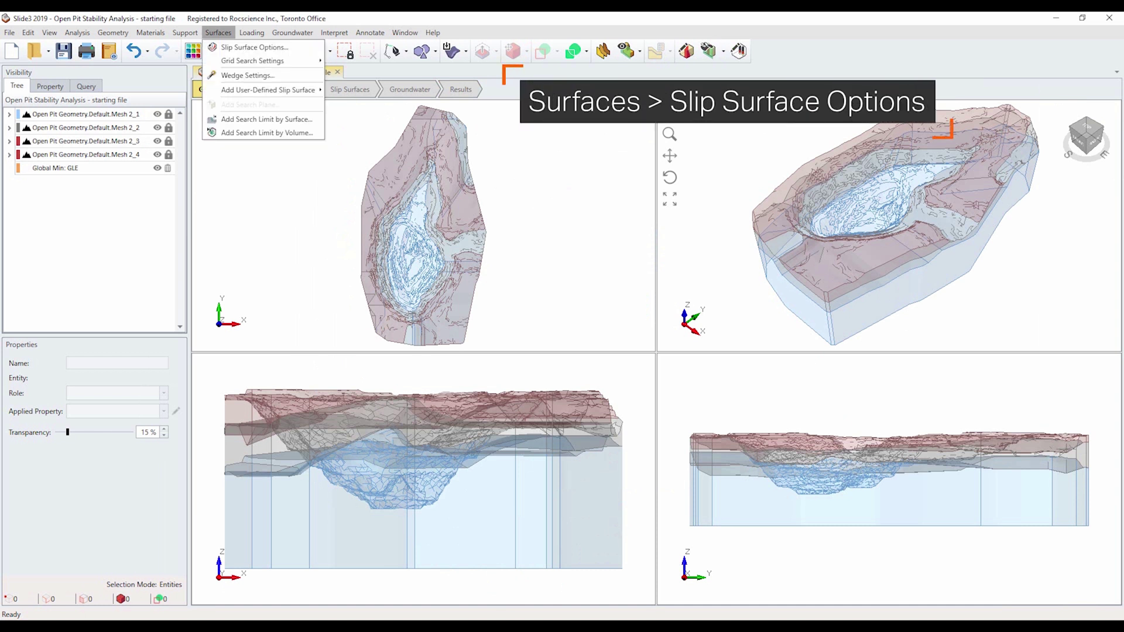
{"action": "key", "text": "Return"}
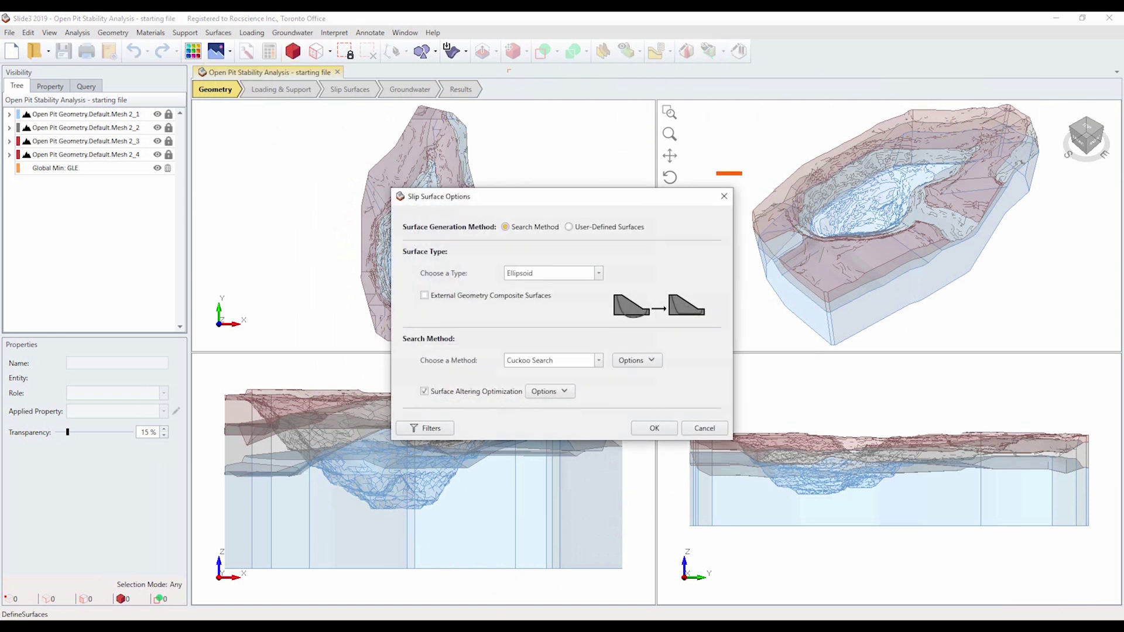
{"action": "left_click", "coordinate": [636, 360]}
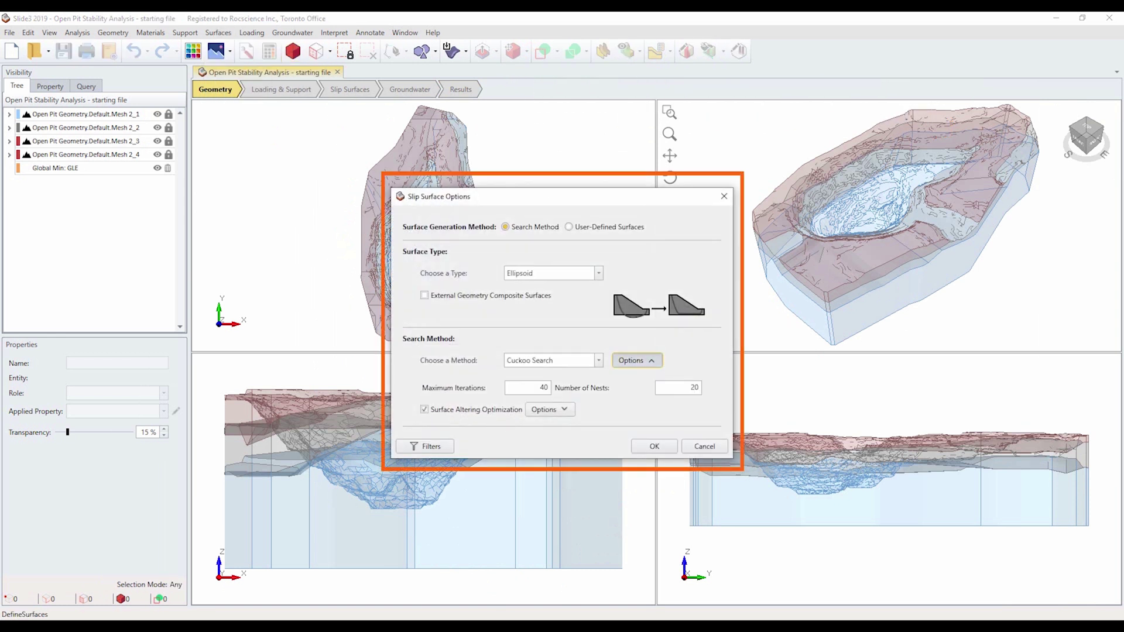
{"action": "left_click", "coordinate": [526, 387]}
{"action": "key", "text": "Tab"}
{"action": "type", "text": "50"}
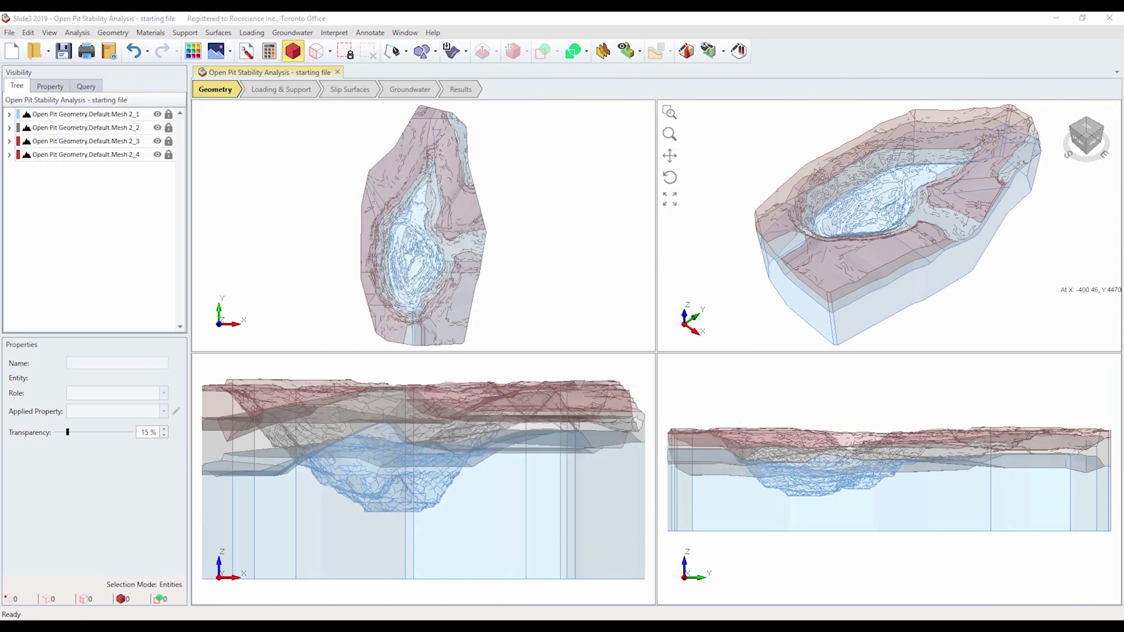
Show contours on the global minimum slip surface in the recomputed results.
{"action": "key", "text": "alt+i"}
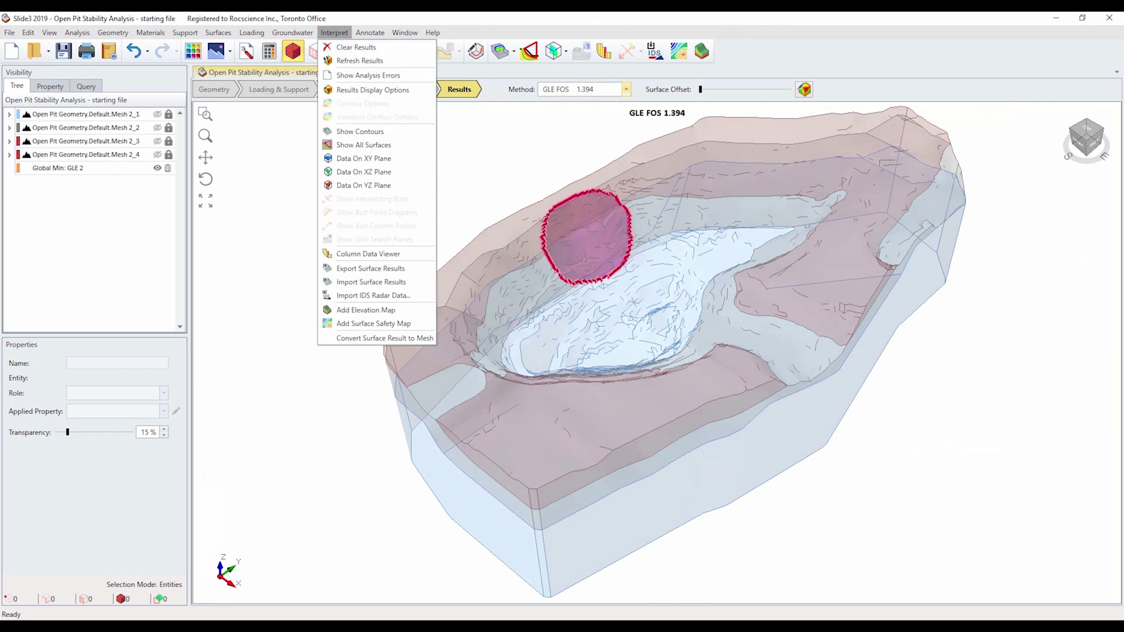
{"action": "left_click", "coordinate": [381, 132]}
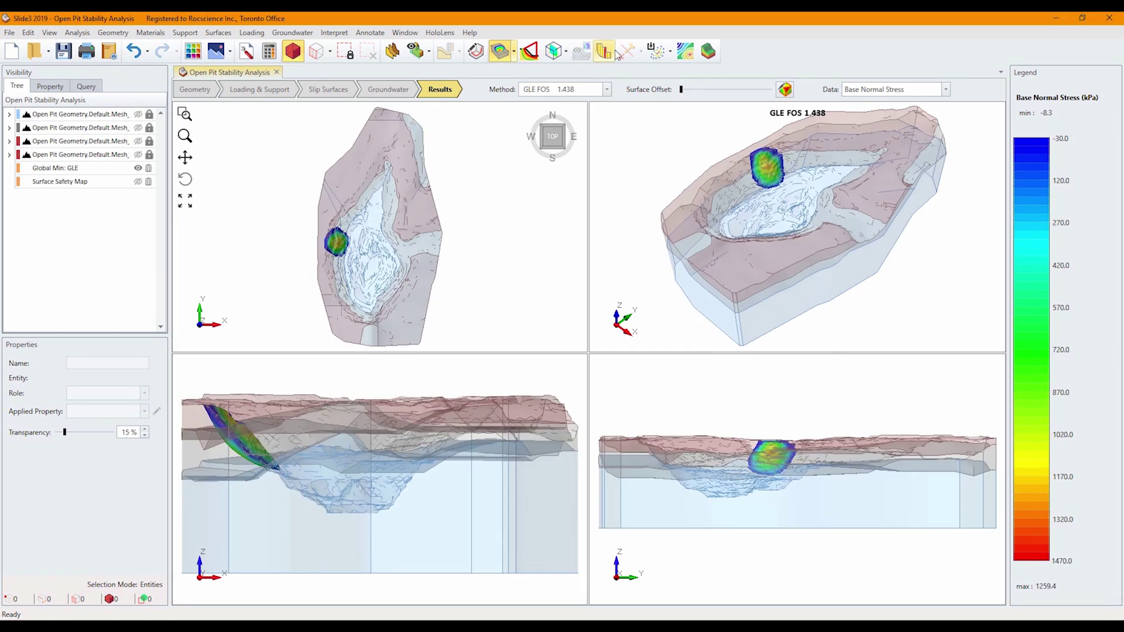
Display the Surface Safety Map over the open pit and inspect it in an enlarged 3D view from a different angle.
{"action": "left_click", "coordinate": [684, 53]}
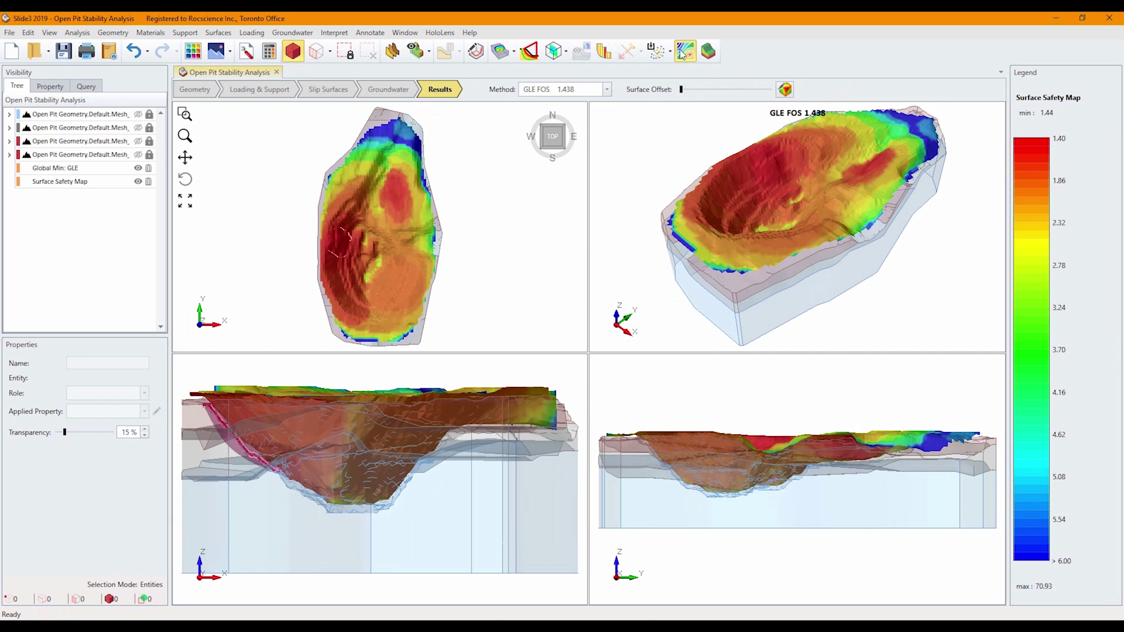
{"action": "double_click", "coordinate": [652, 158]}
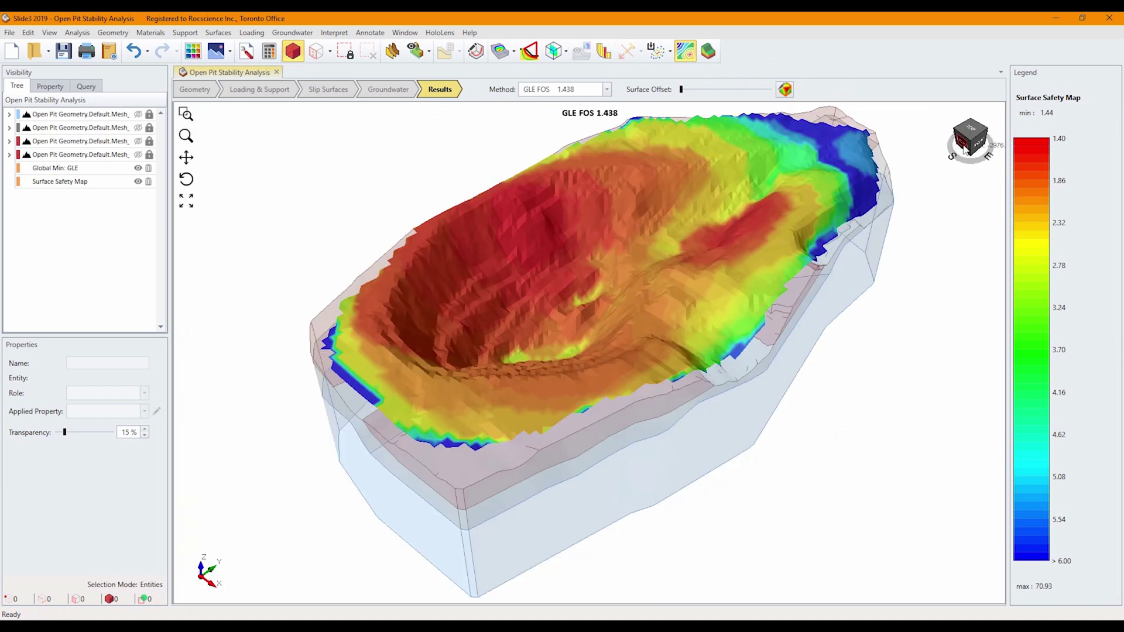
{"action": "left_click_drag", "start_coordinate": [965, 151], "coordinate": [1103, 149]}
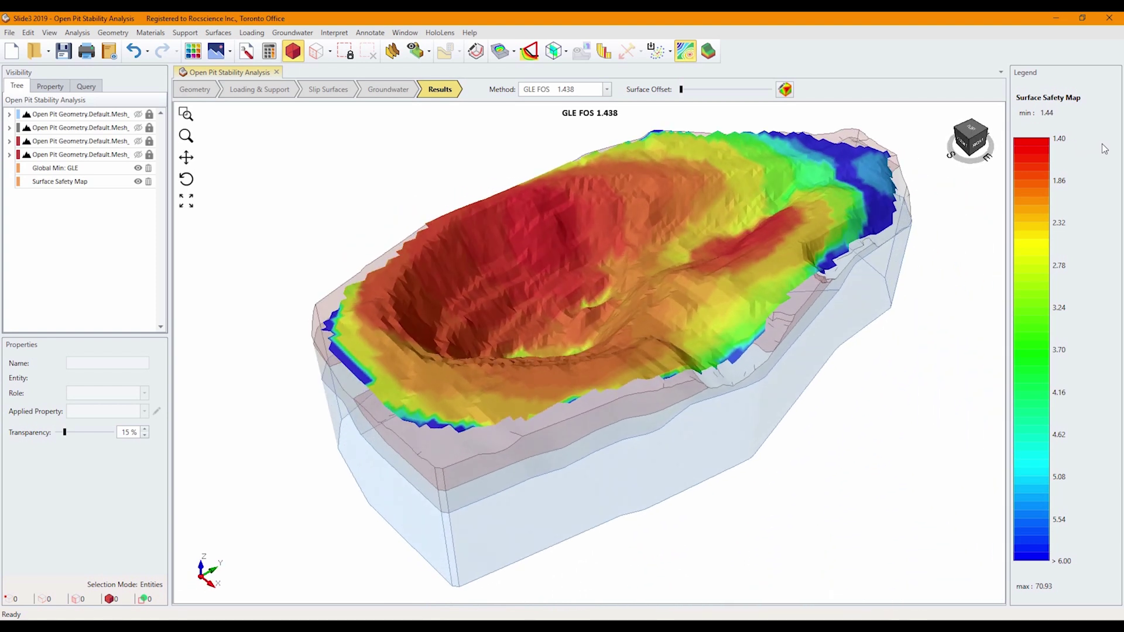